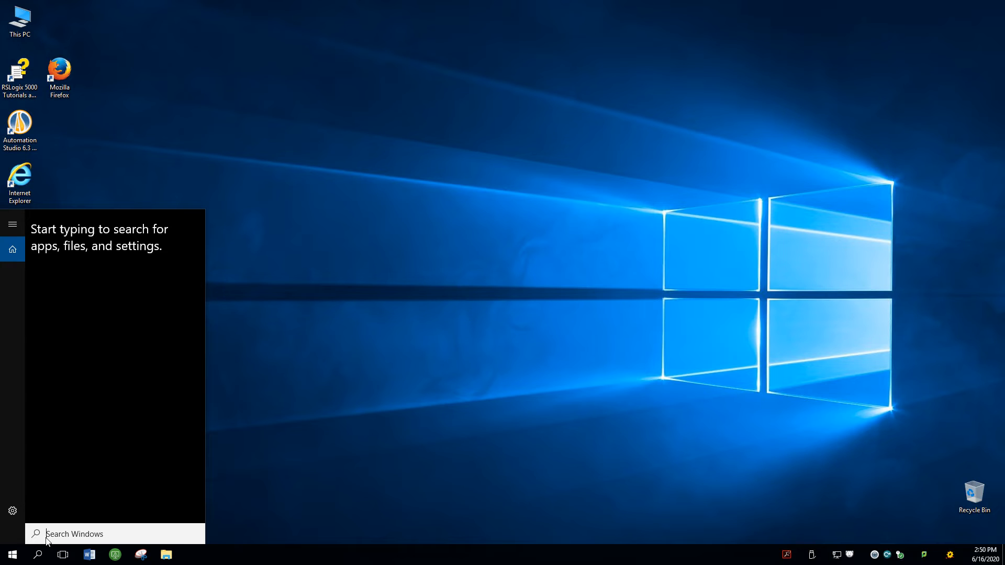
Step: Launch RSLinx Classic, expand the AB_ETHIP-1 Ethernet network down to the modules on the 192.168.0.3 backplane, and minimize the window
{"action": "type", "text": "rslinx"}
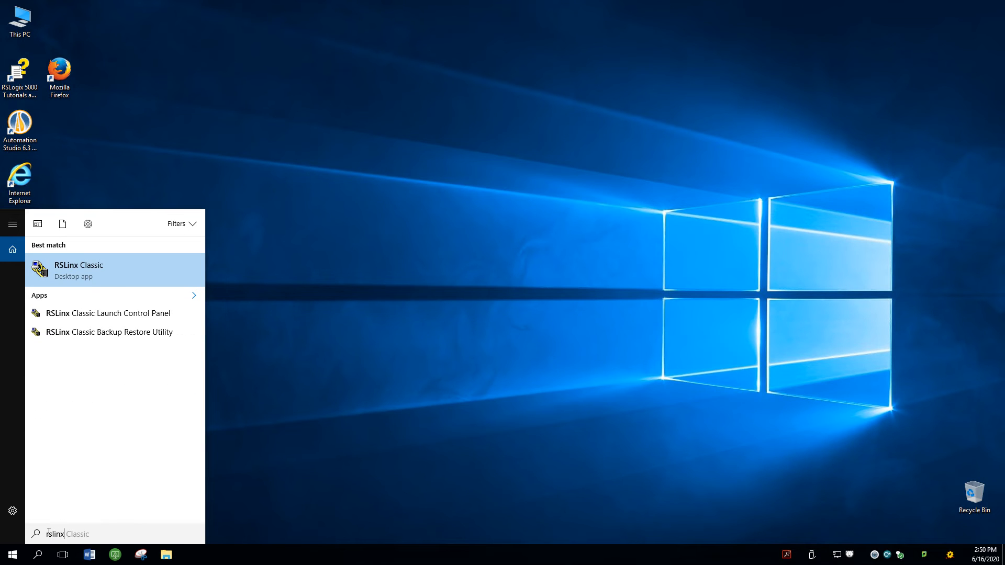
{"action": "key", "text": "Return"}
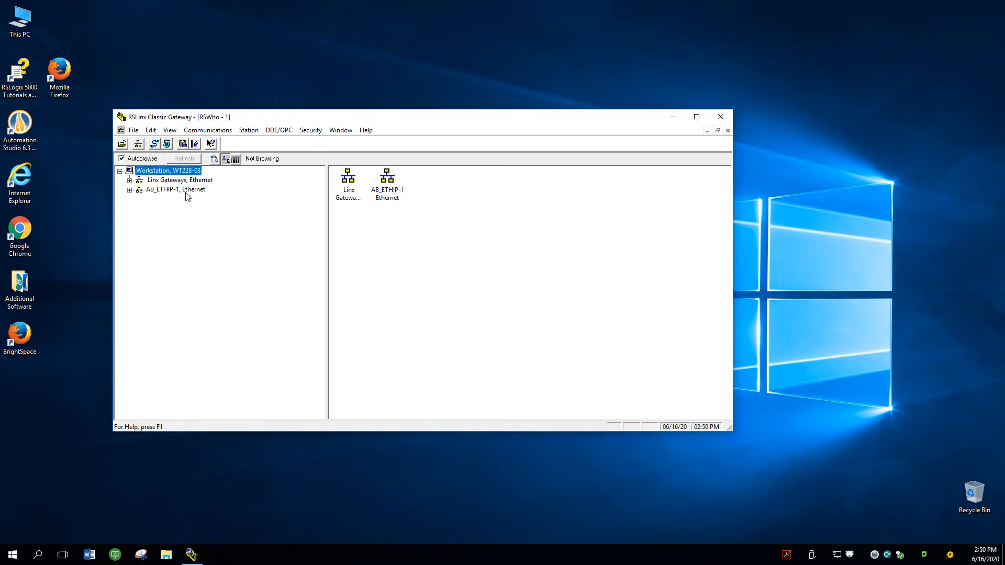
{"action": "left_click", "coordinate": [129, 190]}
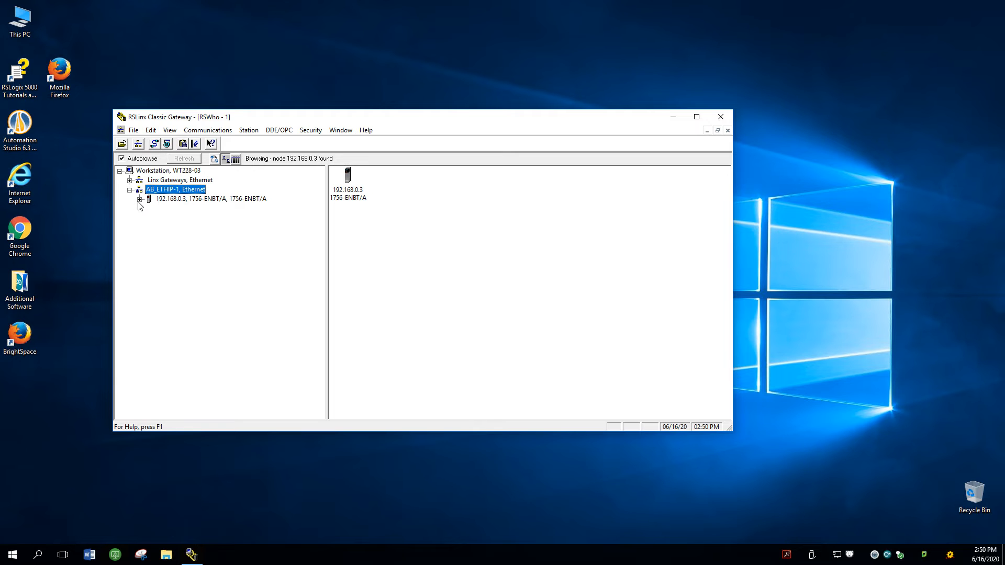
{"action": "left_click", "coordinate": [140, 199]}
{"action": "left_click", "coordinate": [149, 208]}
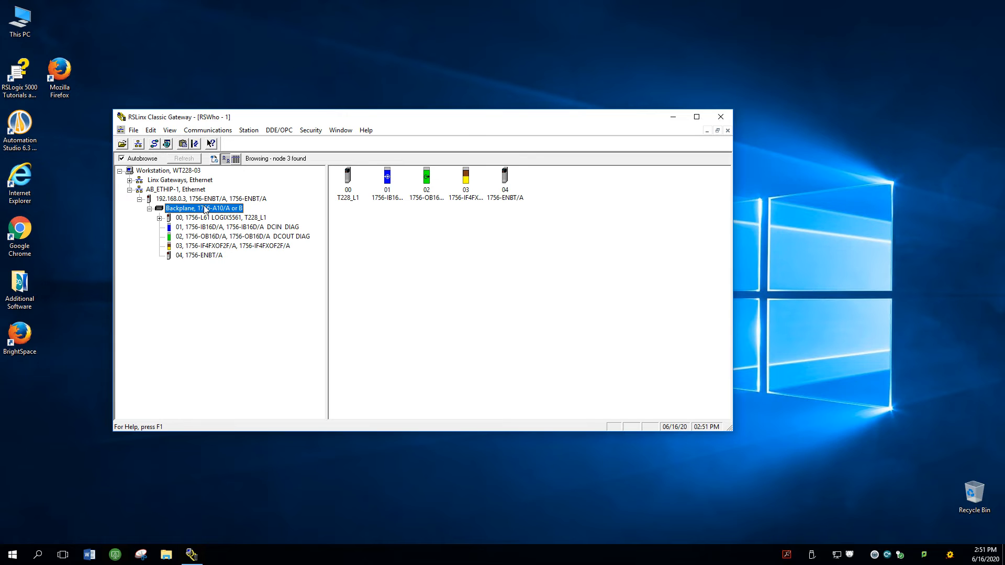
{"action": "left_click", "coordinate": [673, 117]}
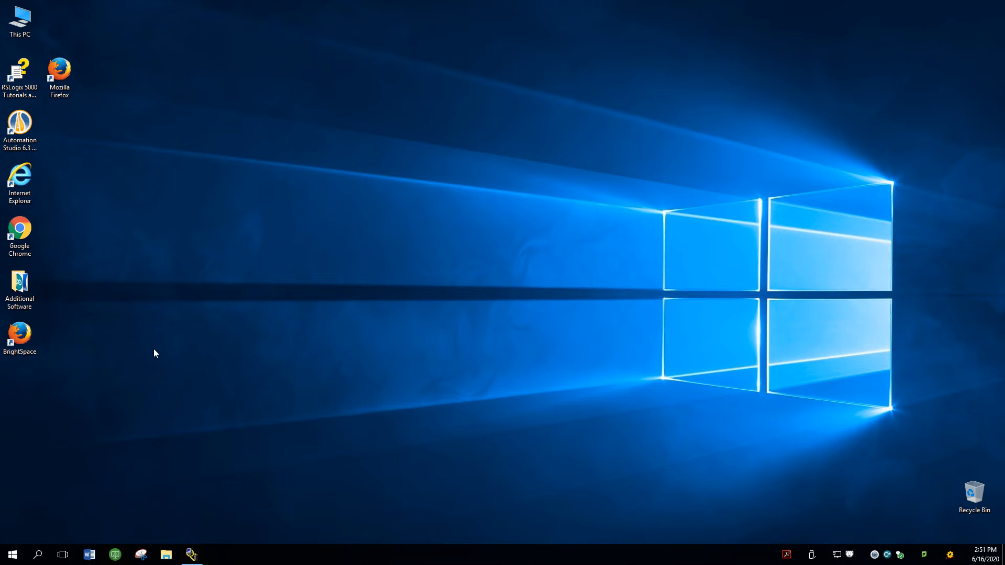
Step: Launch RSLogix 5000 and close its Start Page
{"action": "left_click", "coordinate": [40, 556]}
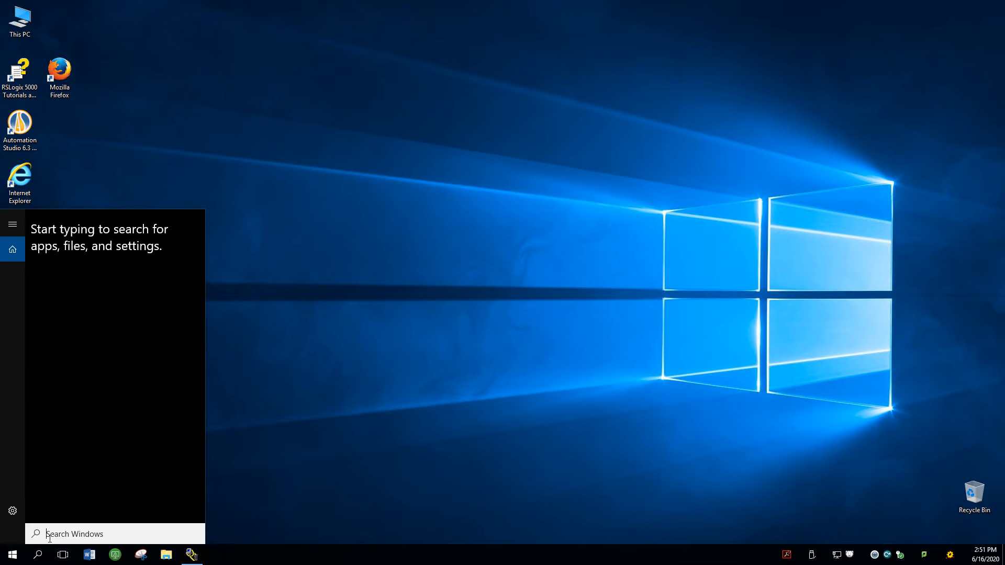
{"action": "type", "text": "rslogi"}
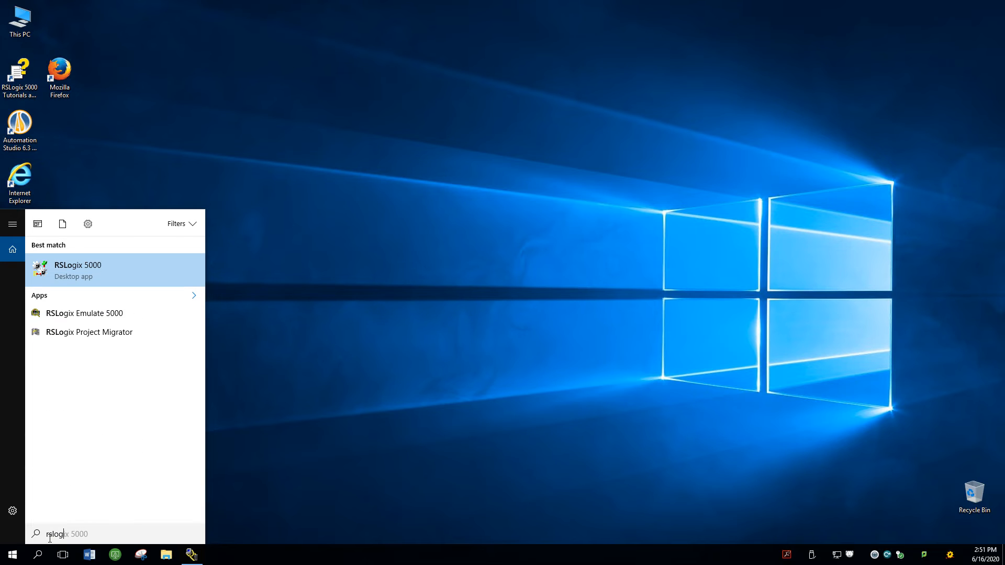
{"action": "type", "text": "x500"}
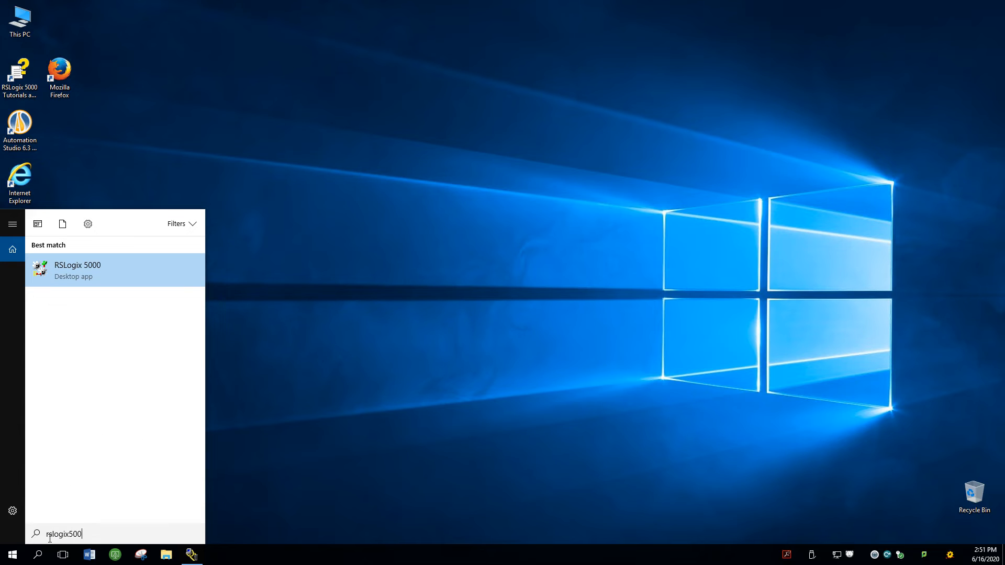
{"action": "key", "text": "Return"}
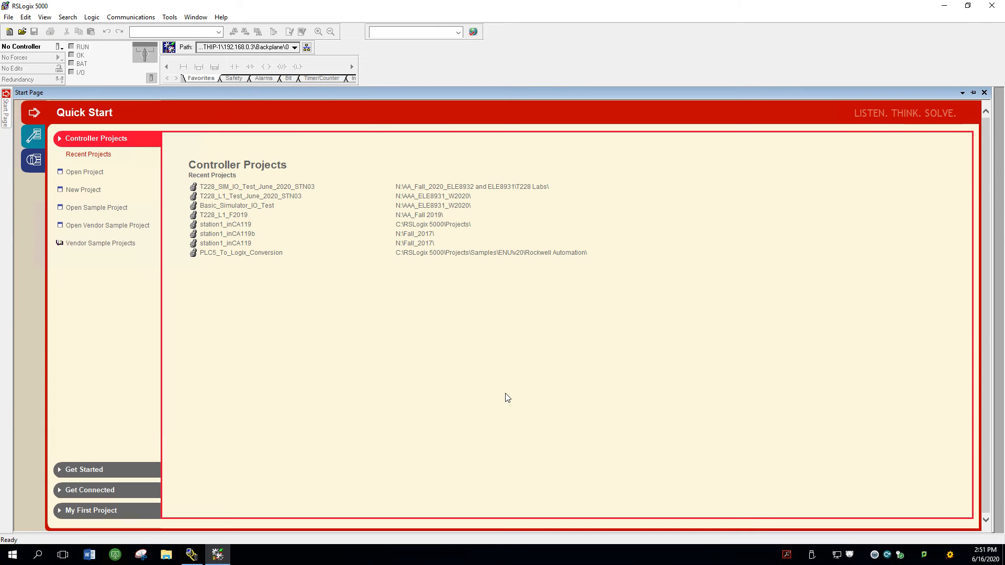
{"action": "left_click", "coordinate": [986, 94]}
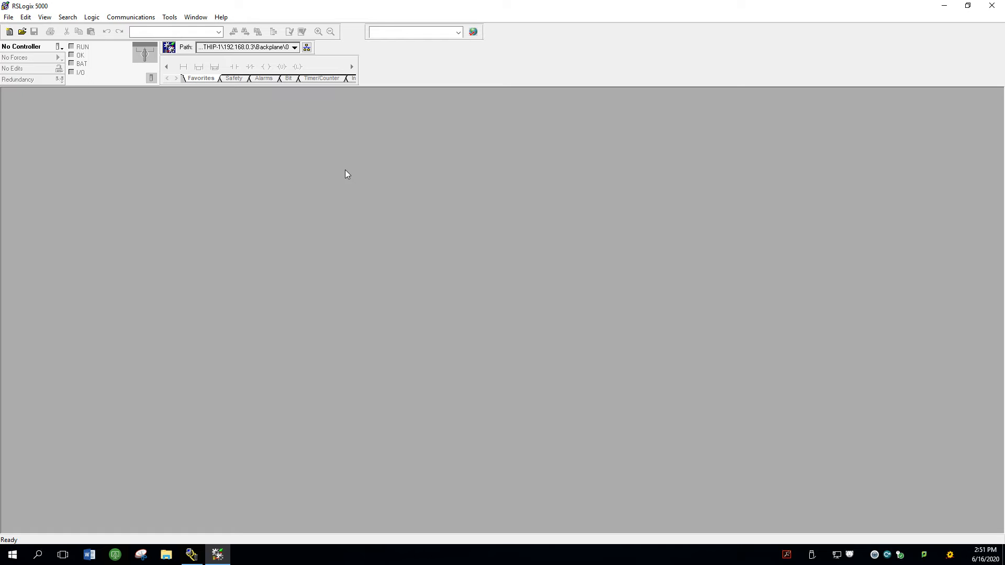
Step: Open the project T228_SIM_IO_Test_June_2020_STN03.ACD from the T228 Labs folder
{"action": "left_click", "coordinate": [8, 18]}
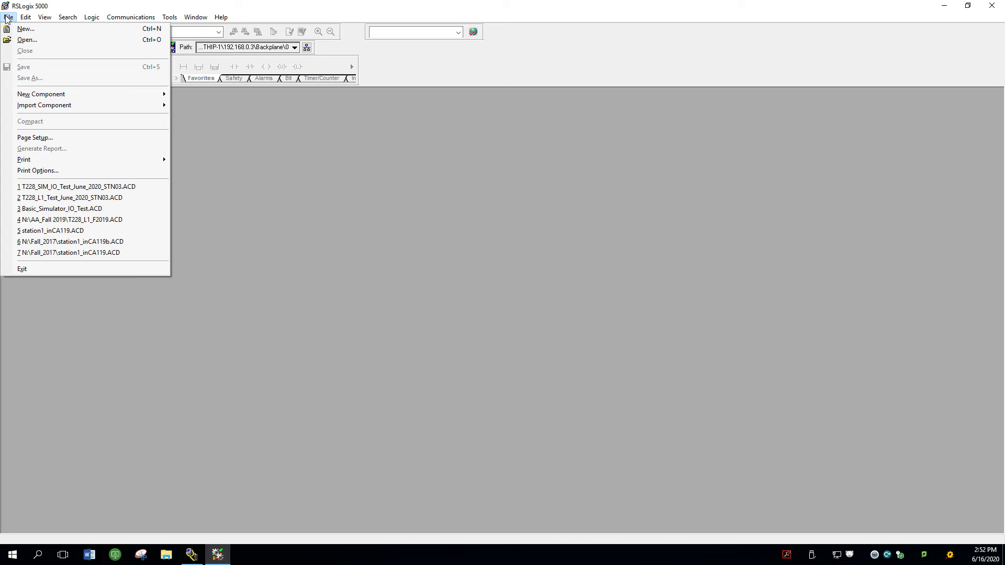
{"action": "left_click", "coordinate": [37, 41]}
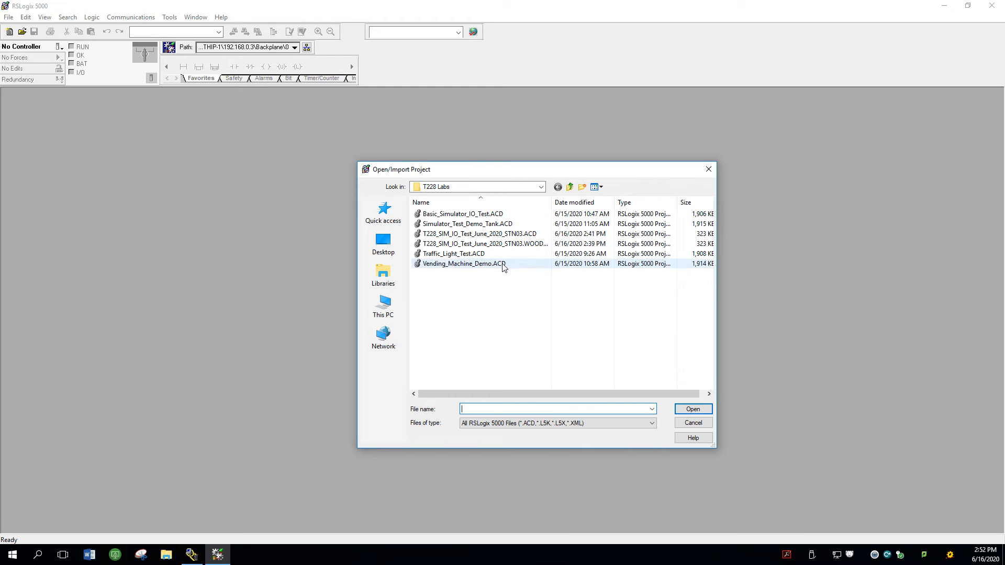
{"action": "double_click", "coordinate": [485, 234]}
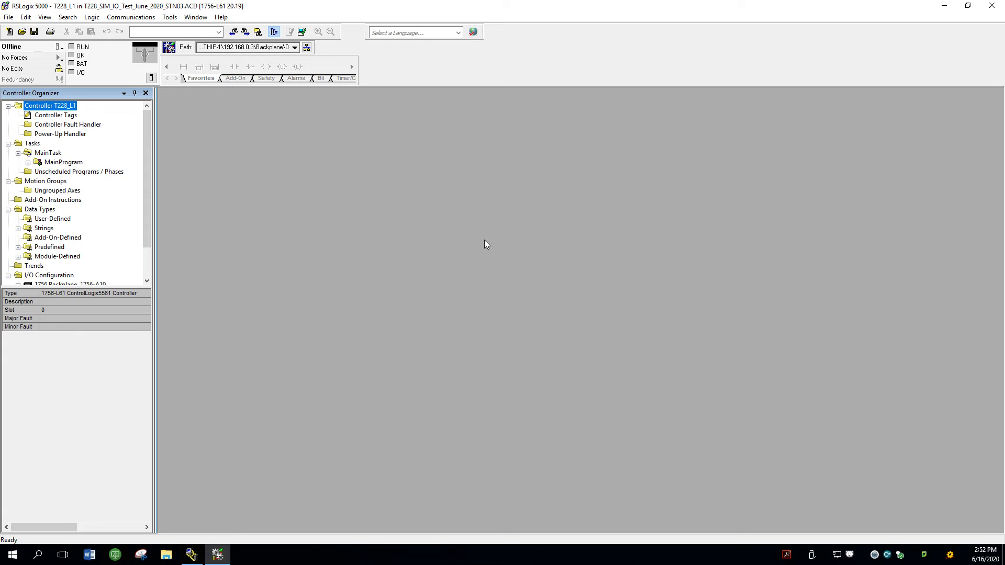
Step: Review the MainProgram's MainRoutine ladder, program tags and the project's I/O configuration, ending on the MainRoutine ladder
{"action": "left_click", "coordinate": [28, 163]}
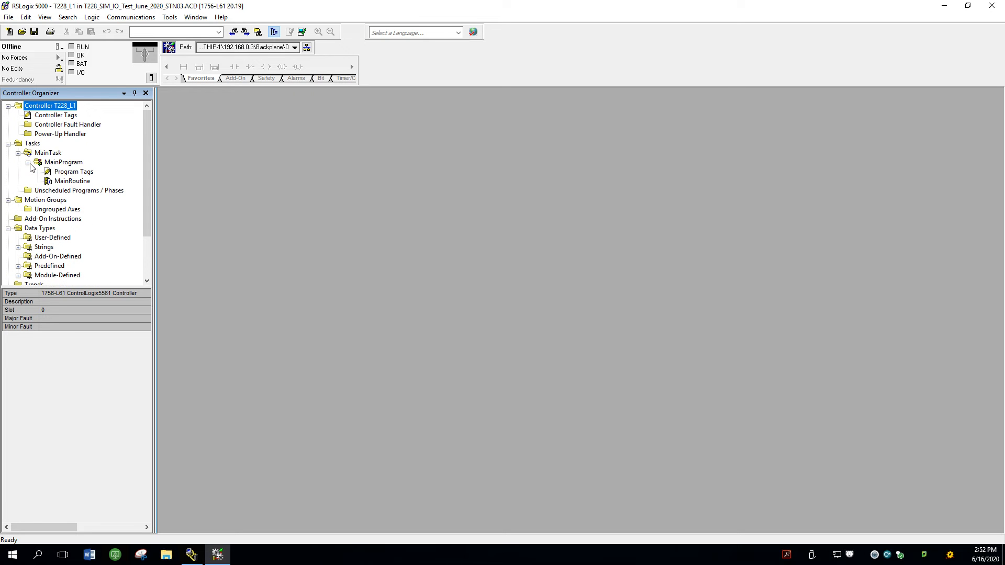
{"action": "double_click", "coordinate": [73, 181]}
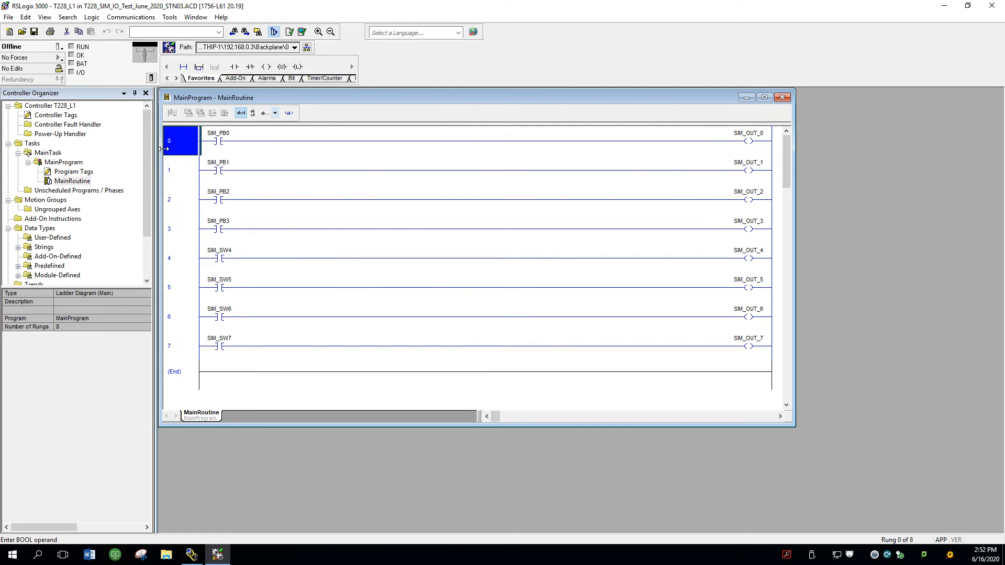
{"action": "double_click", "coordinate": [69, 174]}
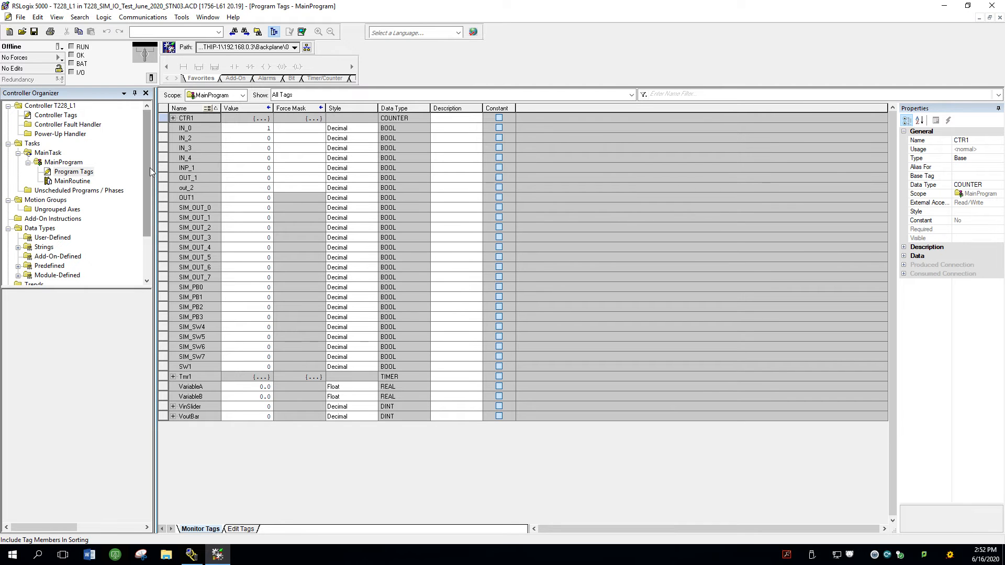
{"action": "left_click_drag", "start_coordinate": [150, 168], "coordinate": [149, 209]}
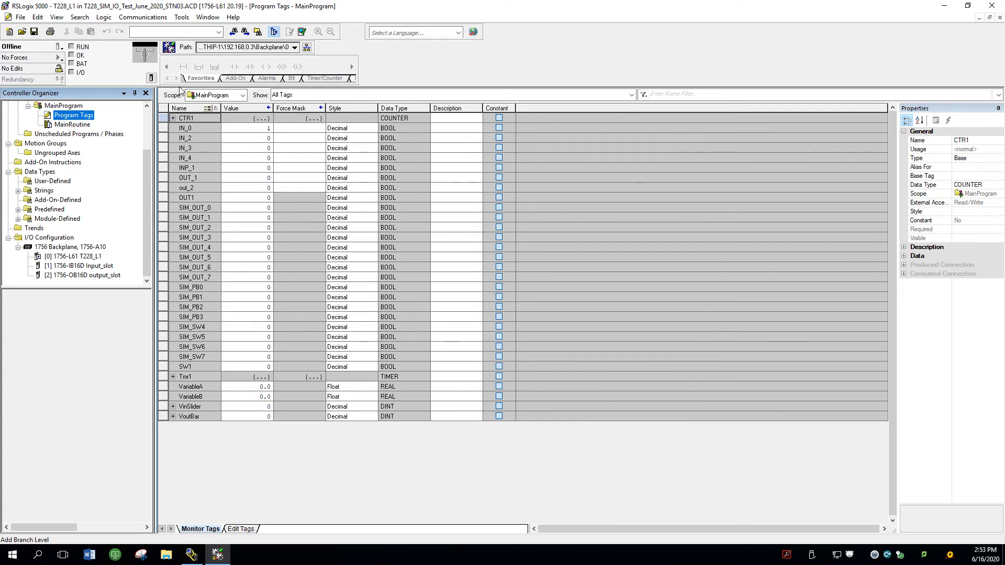
{"action": "double_click", "coordinate": [79, 126]}
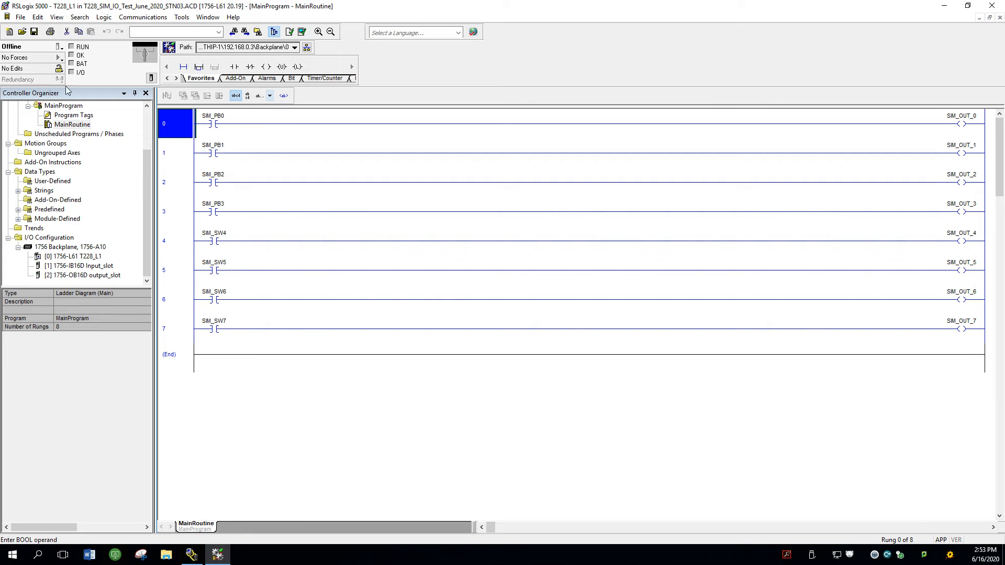
Step: Download the offline project to the connected controller and return the controller to Remote Run mode
{"action": "left_click", "coordinate": [60, 47]}
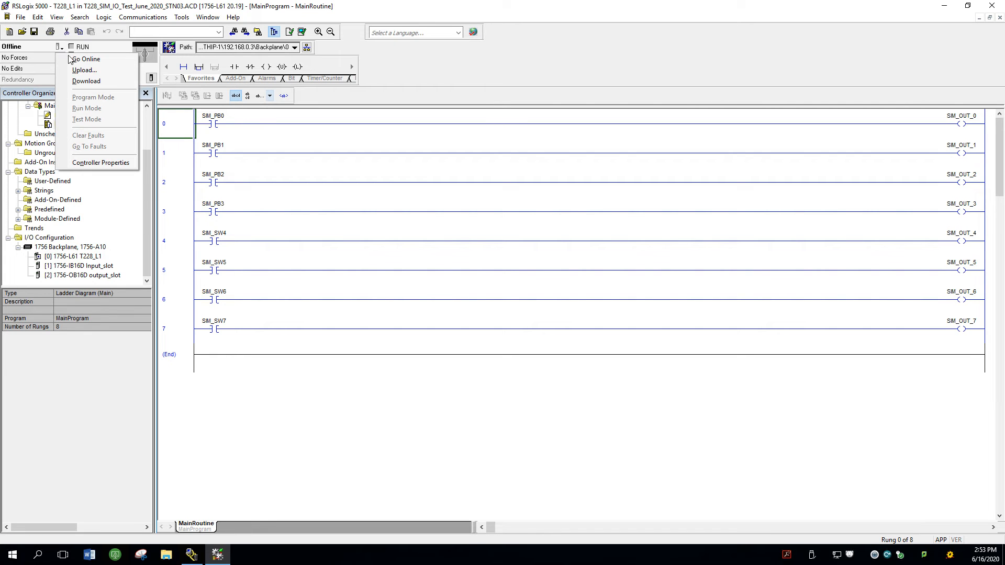
{"action": "left_click", "coordinate": [87, 82]}
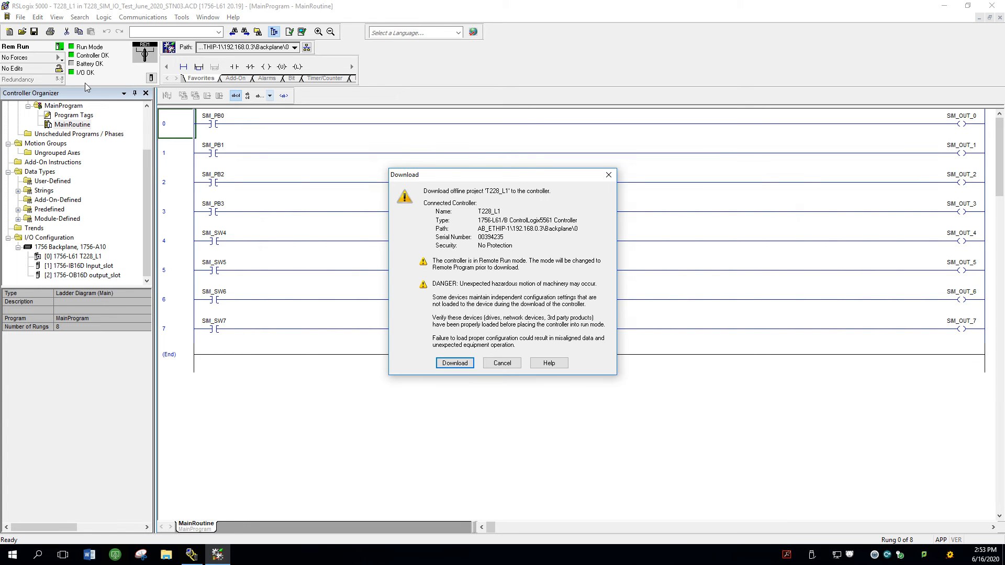
{"action": "left_click", "coordinate": [454, 363]}
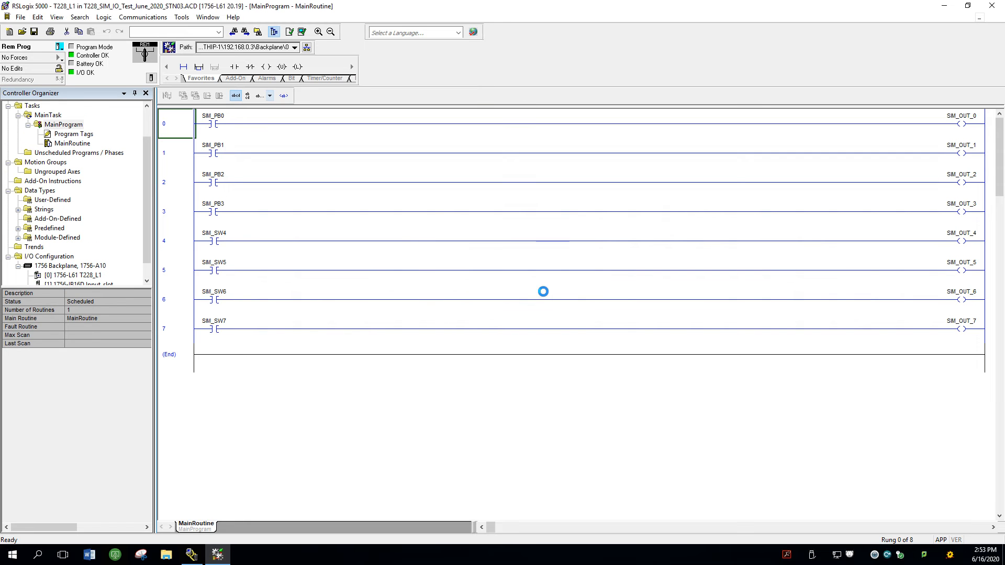
{"action": "left_click", "coordinate": [546, 305]}
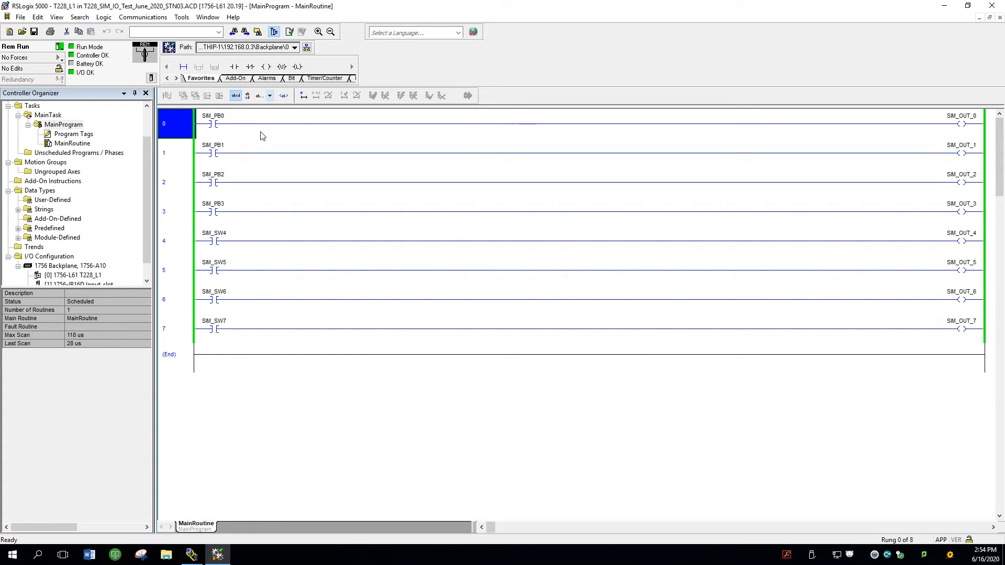
Step: Test rung 0 by toggling the SIM_PB0 bit on and off again
{"action": "right_click", "coordinate": [212, 129]}
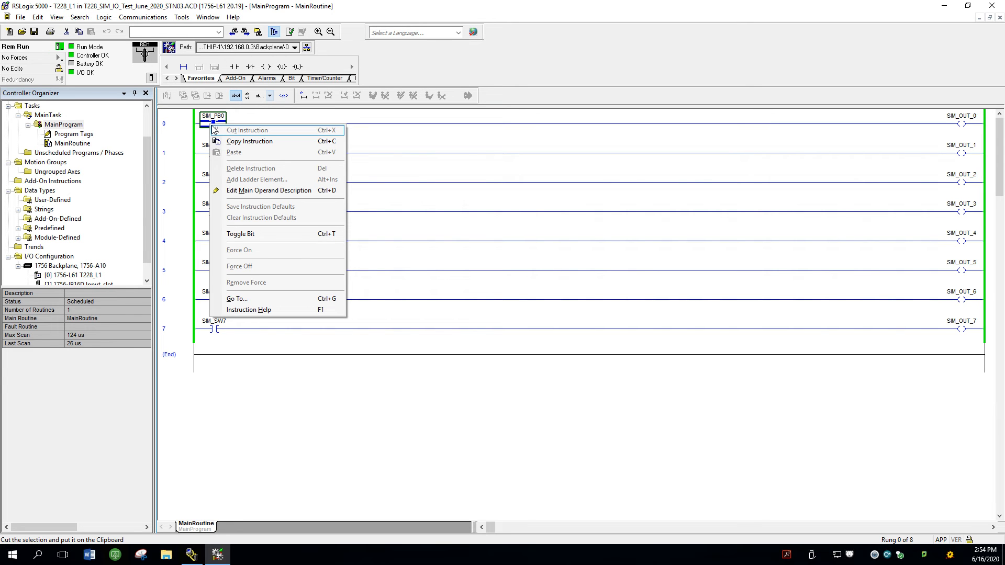
{"action": "left_click", "coordinate": [259, 234]}
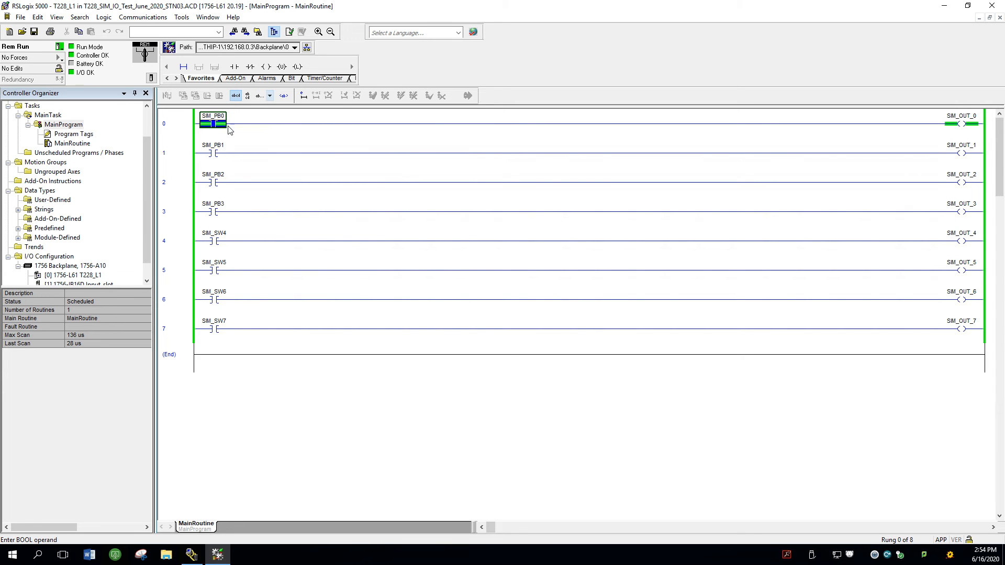
{"action": "right_click", "coordinate": [213, 126]}
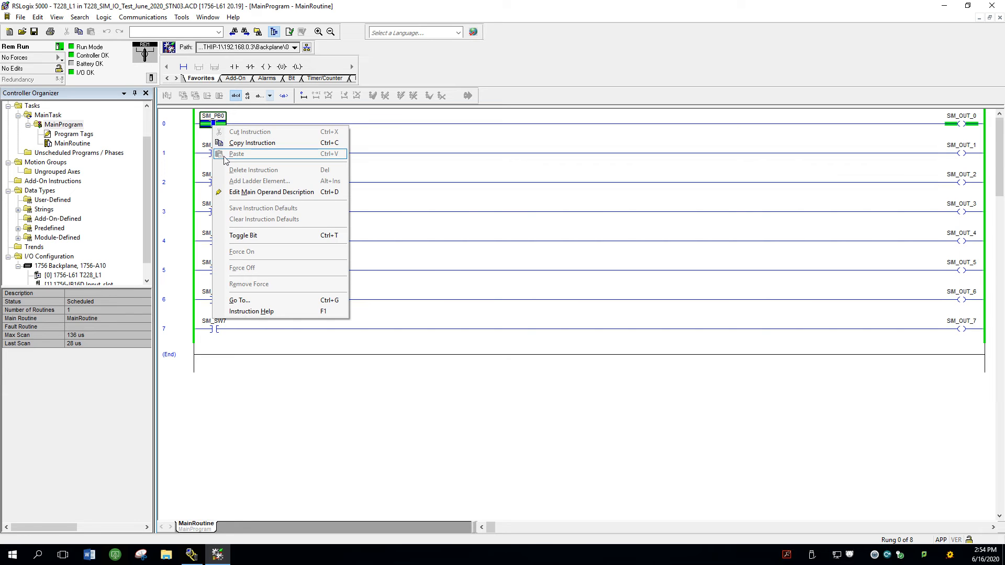
{"action": "left_click", "coordinate": [259, 235]}
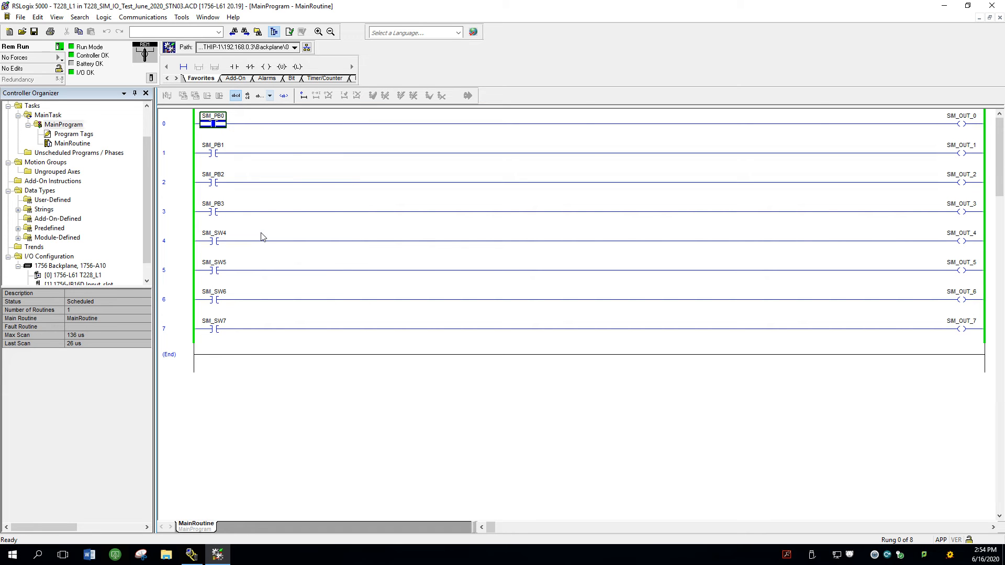
{"action": "key", "text": "Down"}
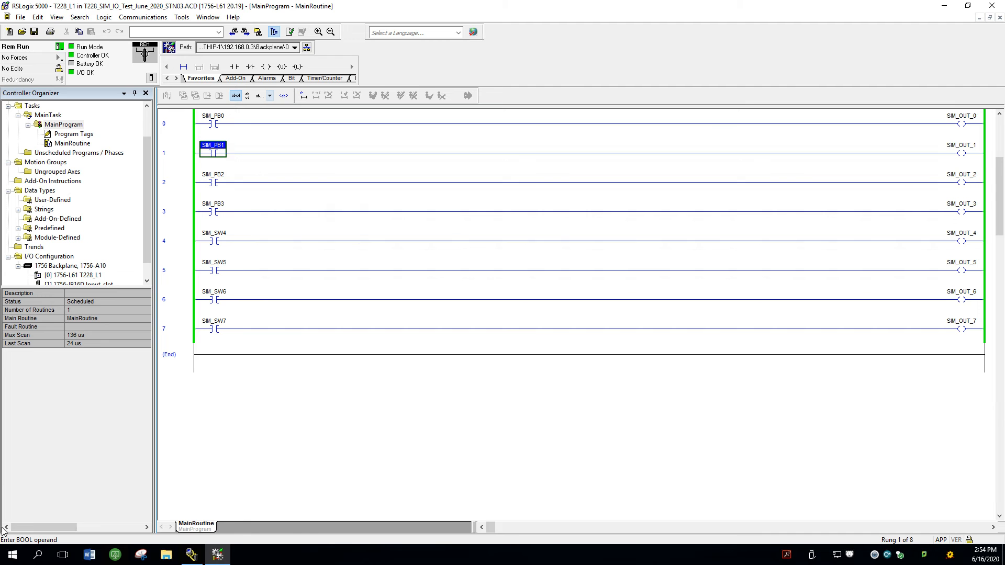
Step: Launch FactoryTalk View Studio Machine Edition and dismiss the New/Open Machine Edition Application dialog
{"action": "left_click", "coordinate": [12, 556]}
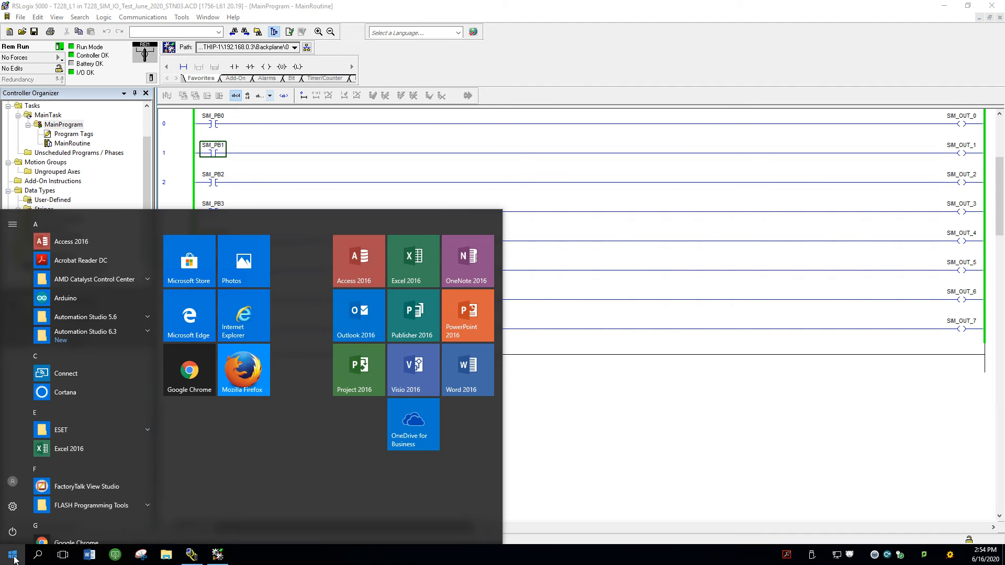
{"action": "scroll", "coordinate": [33, 486], "scroll_direction": "down", "scroll_amount": 5}
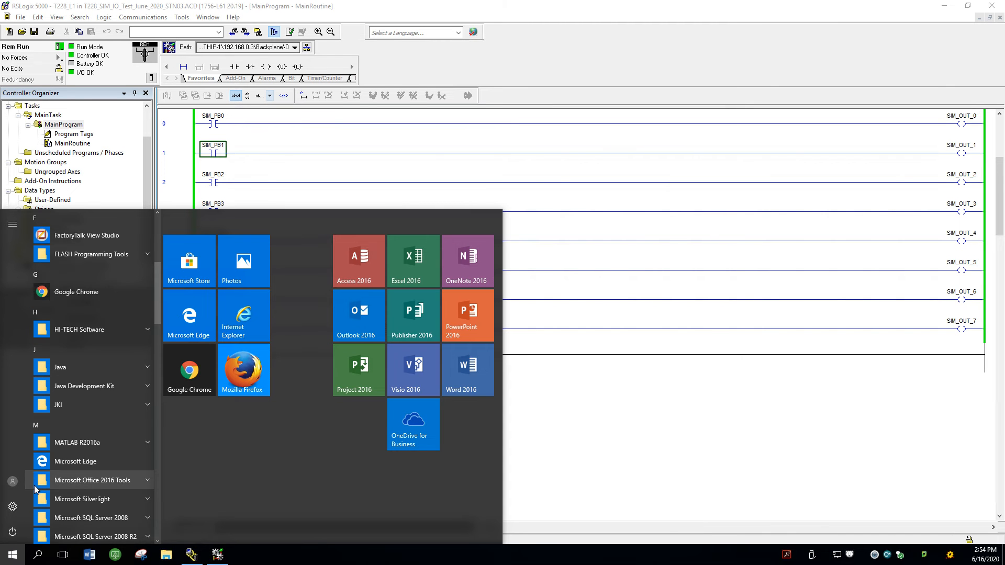
{"action": "scroll", "coordinate": [33, 485], "scroll_direction": "up", "scroll_amount": 5}
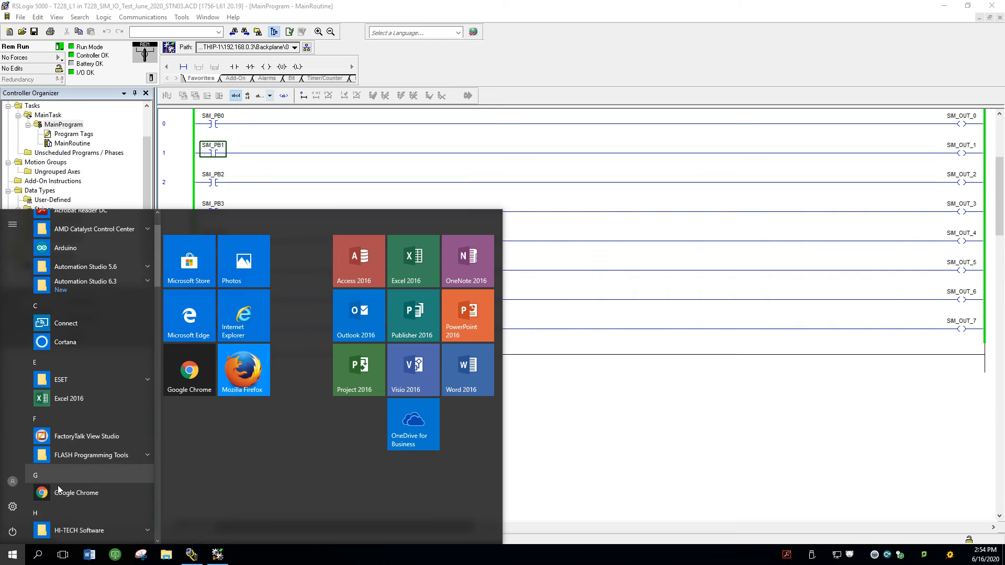
{"action": "left_click", "coordinate": [102, 435]}
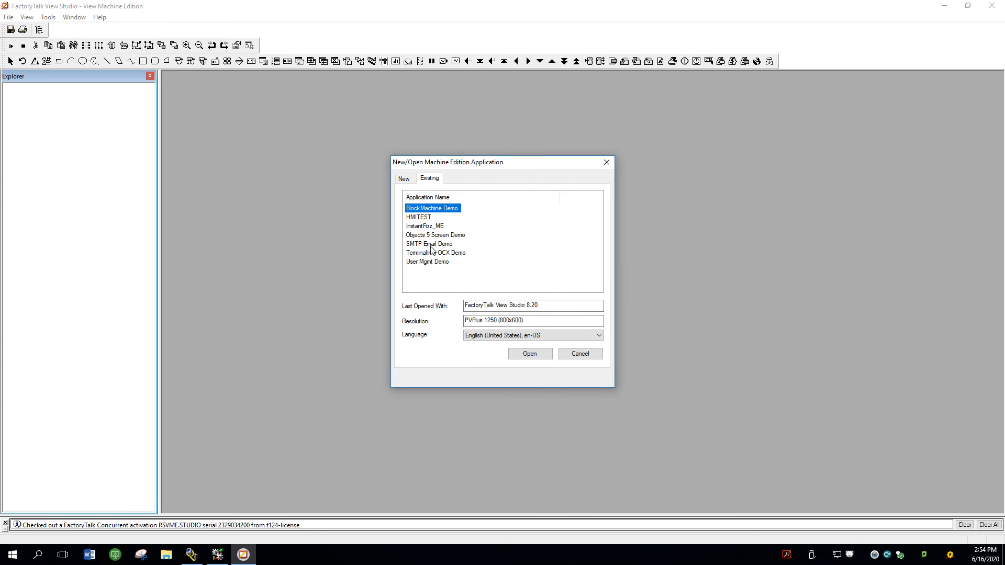
{"action": "left_click", "coordinate": [575, 353]}
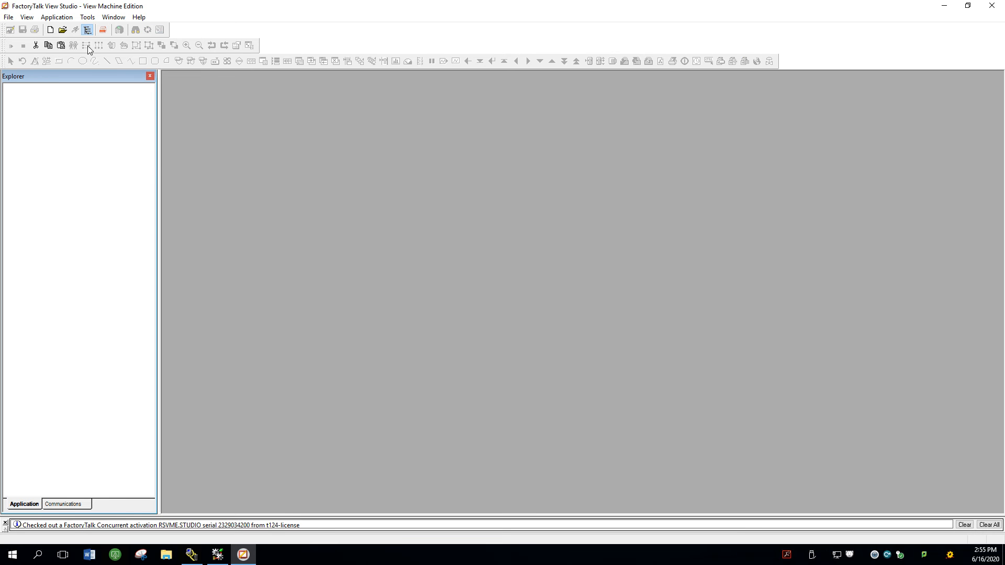
Step: Set up an application restore in the Application Manager using the PLC_IO_F2020.apa archive from AA_Fall_2020_ELE8932 and ELE8931\T228 Labs
{"action": "left_click", "coordinate": [89, 17]}
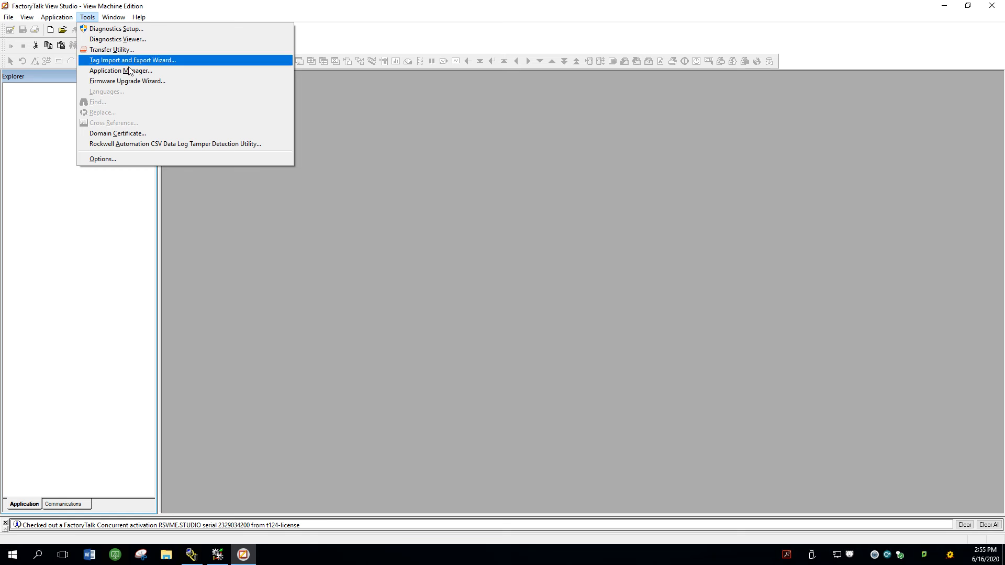
{"action": "left_click", "coordinate": [132, 75]}
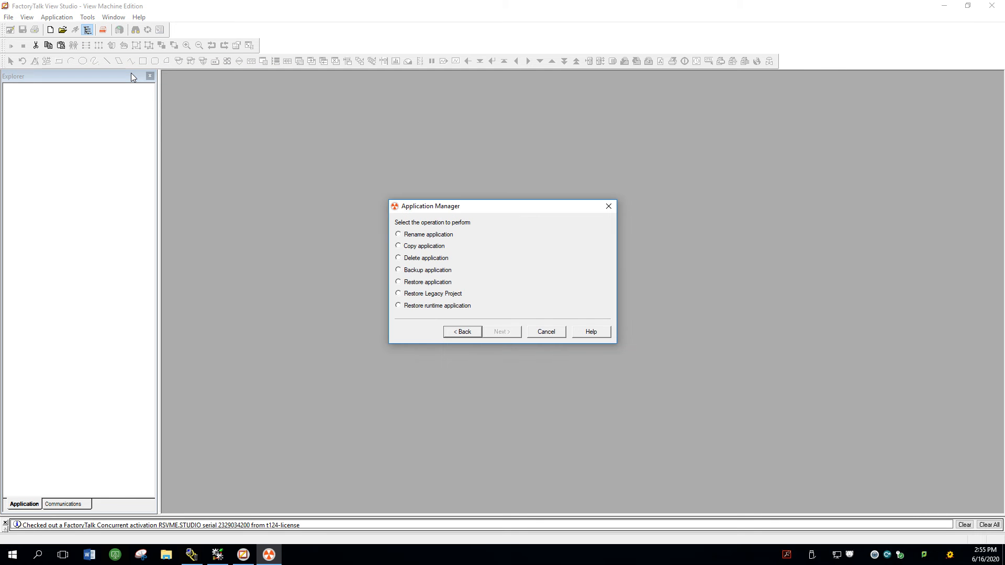
{"action": "left_click", "coordinate": [442, 288]}
{"action": "left_click", "coordinate": [501, 332]}
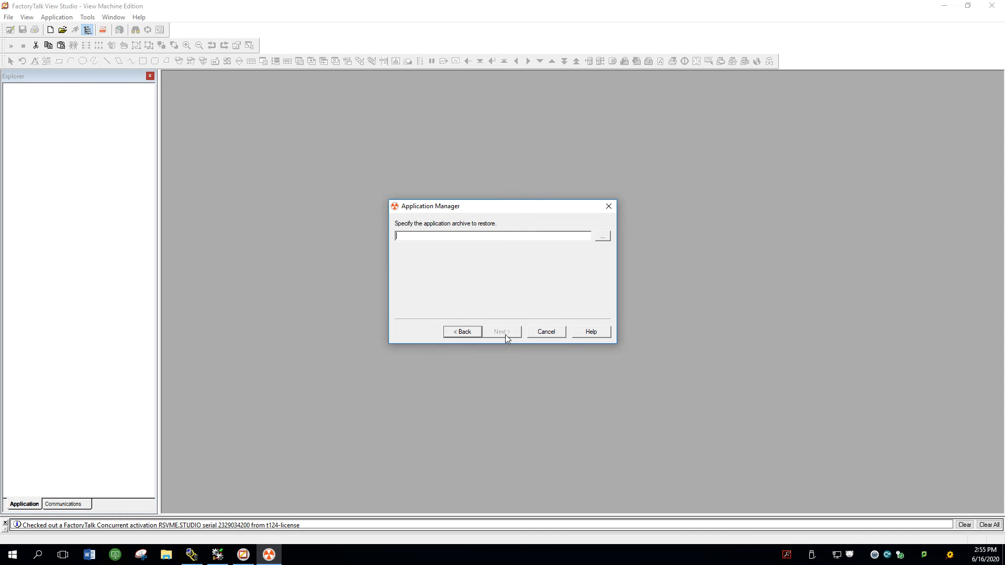
{"action": "left_click", "coordinate": [605, 236]}
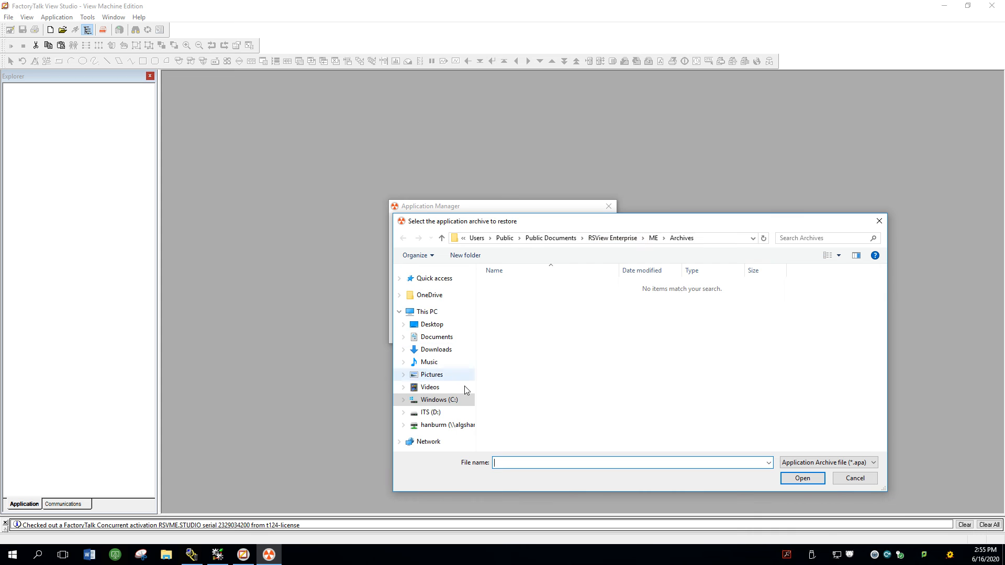
{"action": "left_click", "coordinate": [459, 426]}
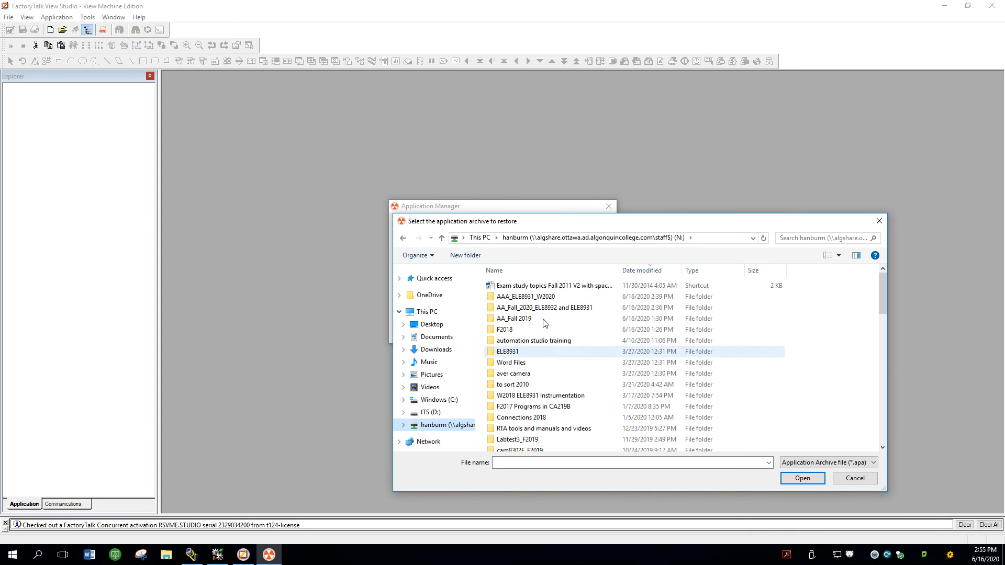
{"action": "double_click", "coordinate": [521, 307]}
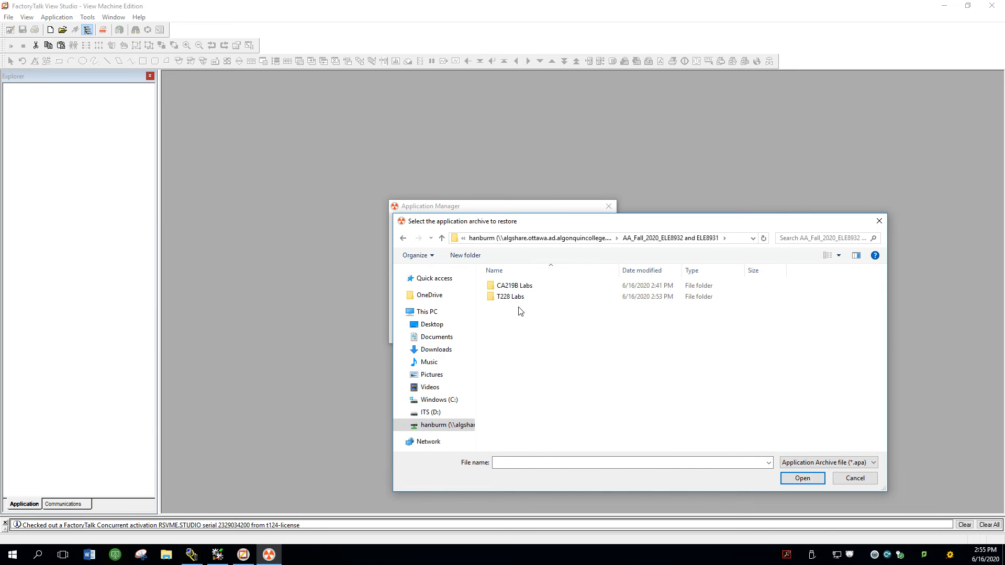
{"action": "double_click", "coordinate": [510, 298]}
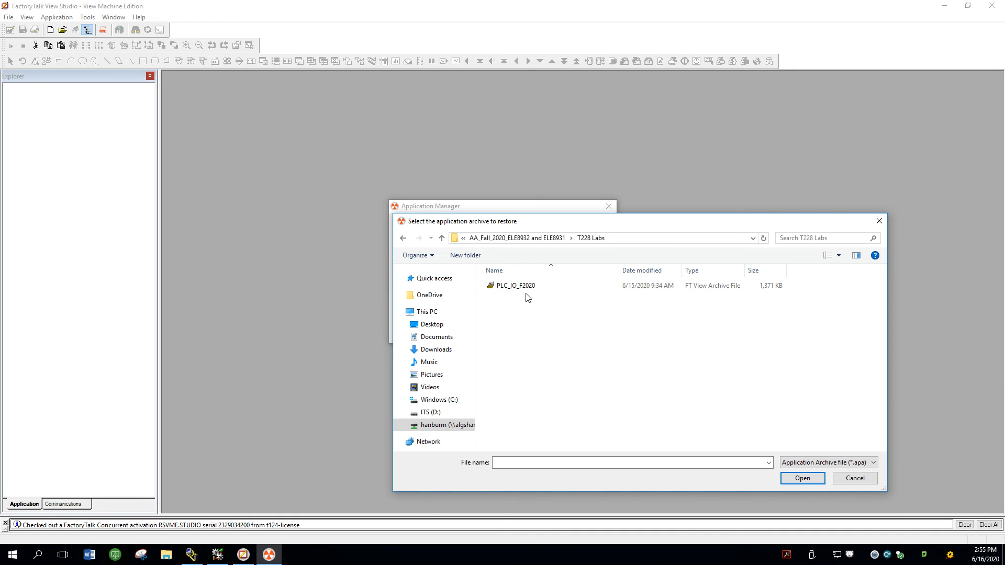
{"action": "left_click", "coordinate": [509, 289]}
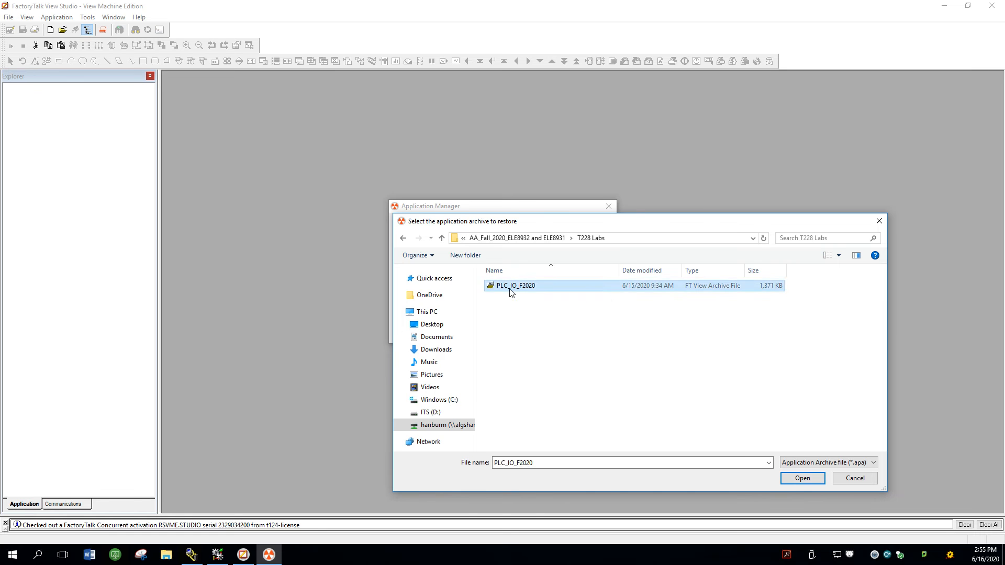
{"action": "double_click", "coordinate": [511, 289]}
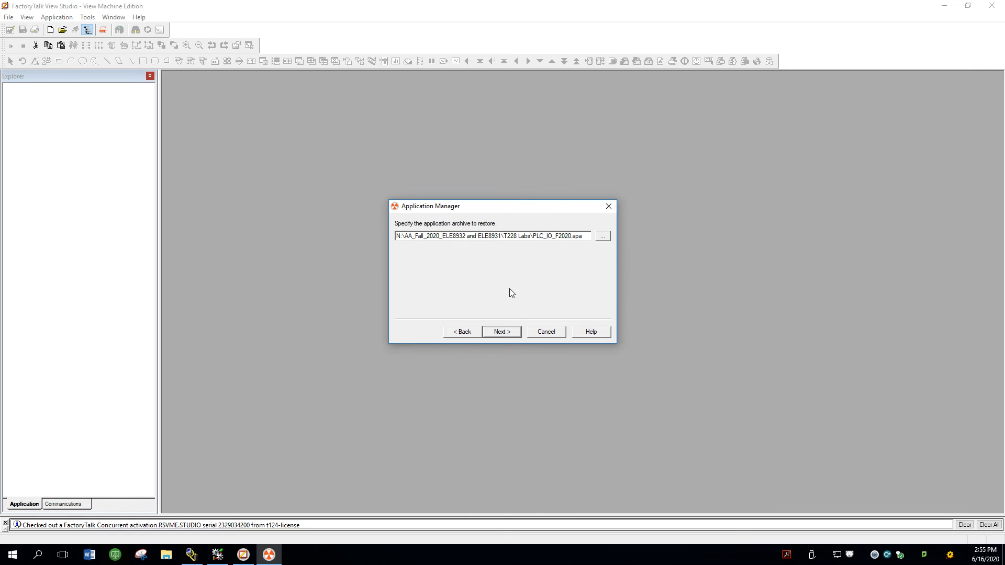
Step: Run the restore of the PLC_IO_F2020 archive and close the Application Manager
{"action": "left_click", "coordinate": [500, 333]}
{"action": "left_click", "coordinate": [501, 333]}
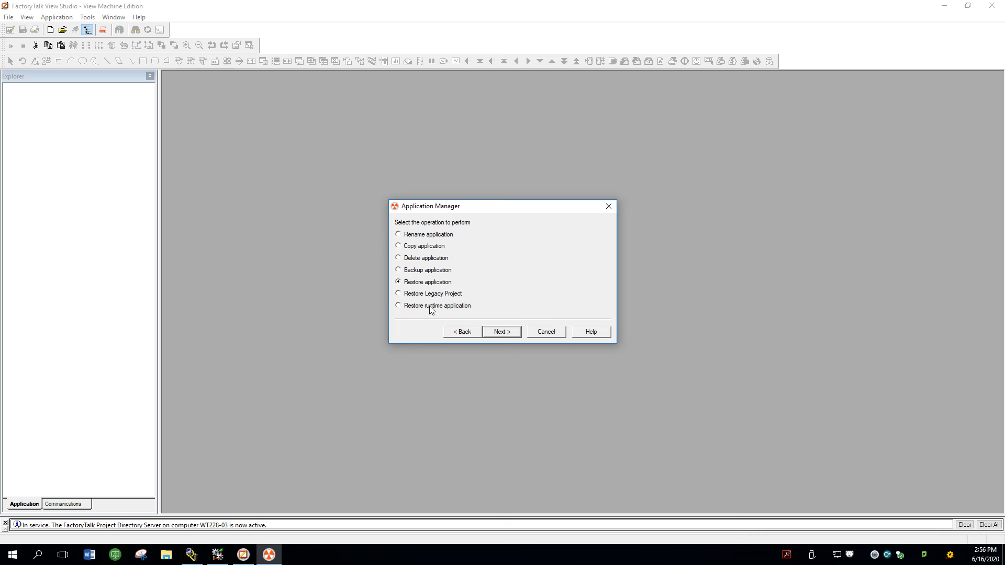
{"action": "left_click", "coordinate": [547, 332]}
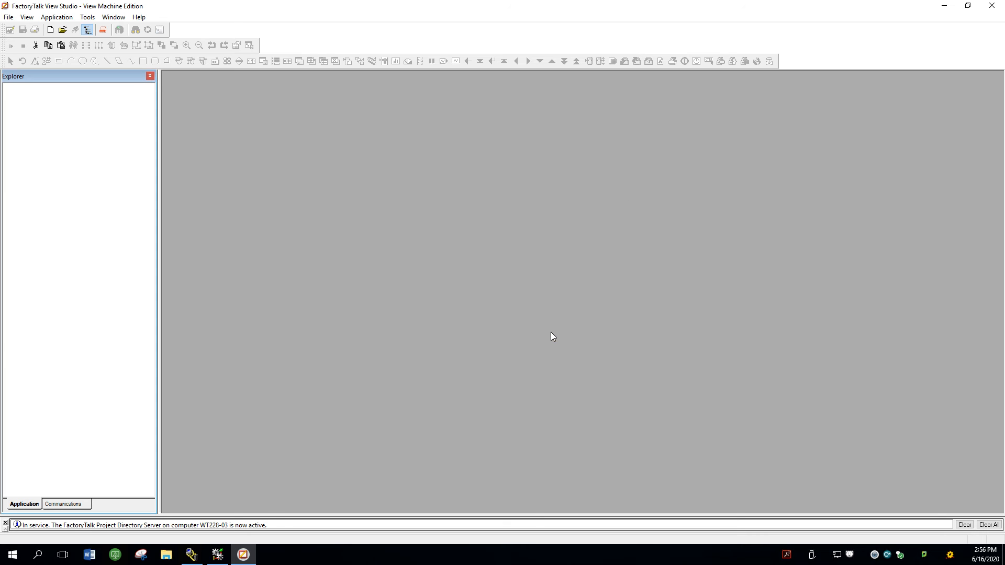
Step: Open the existing Machine Edition application PLC_IO_F2020
{"action": "left_click", "coordinate": [8, 17]}
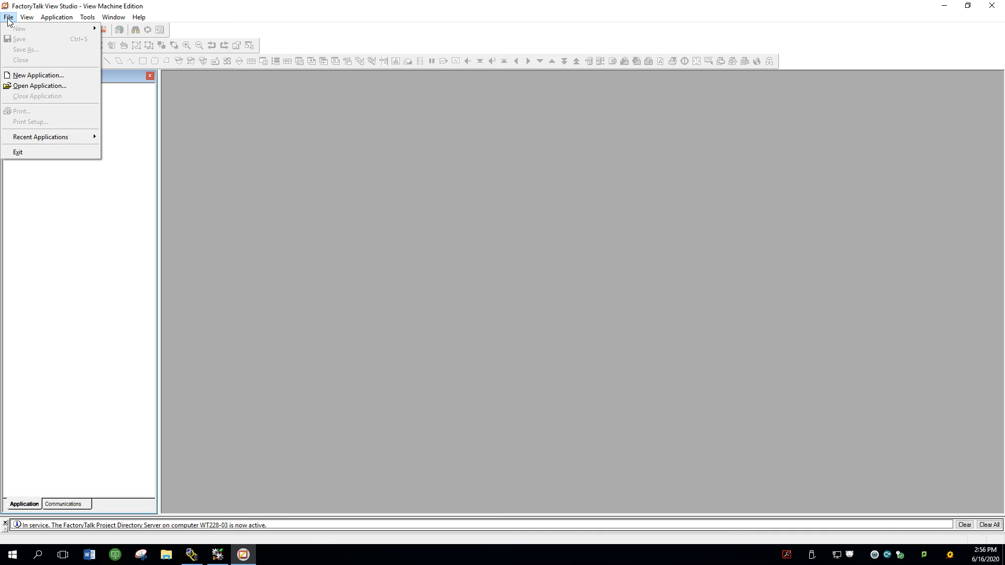
{"action": "left_click", "coordinate": [47, 88]}
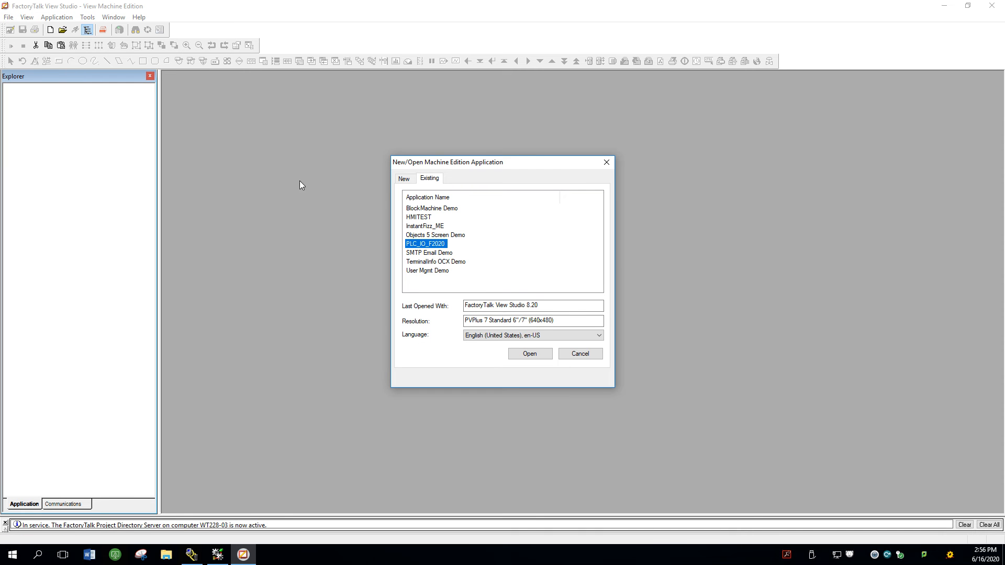
{"action": "double_click", "coordinate": [431, 246]}
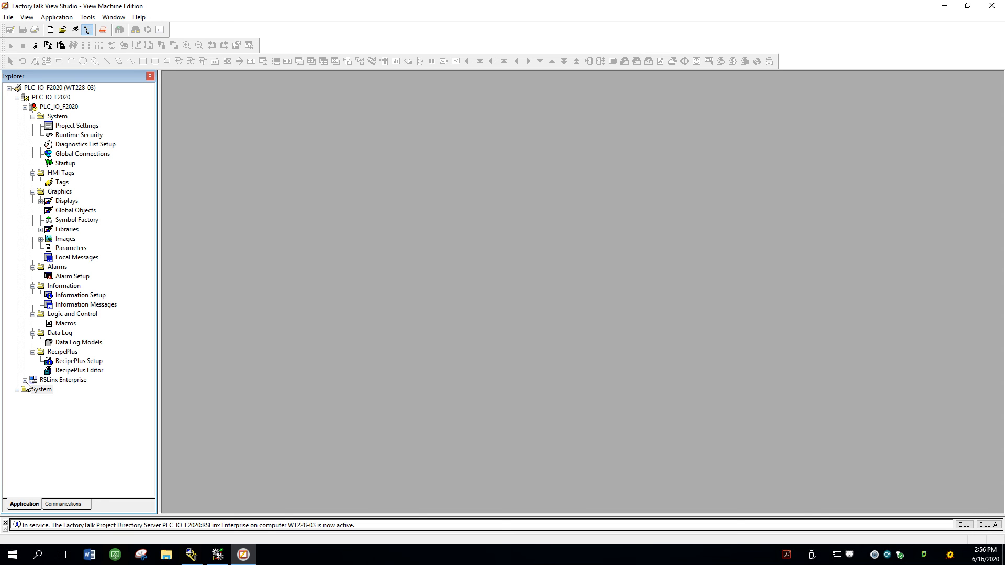
Step: Open the RSLinx Enterprise Communication Setup and expand the Ethernet path through 192.168.0.3 to the 1756-A10 chassis modules
{"action": "left_click", "coordinate": [25, 380]}
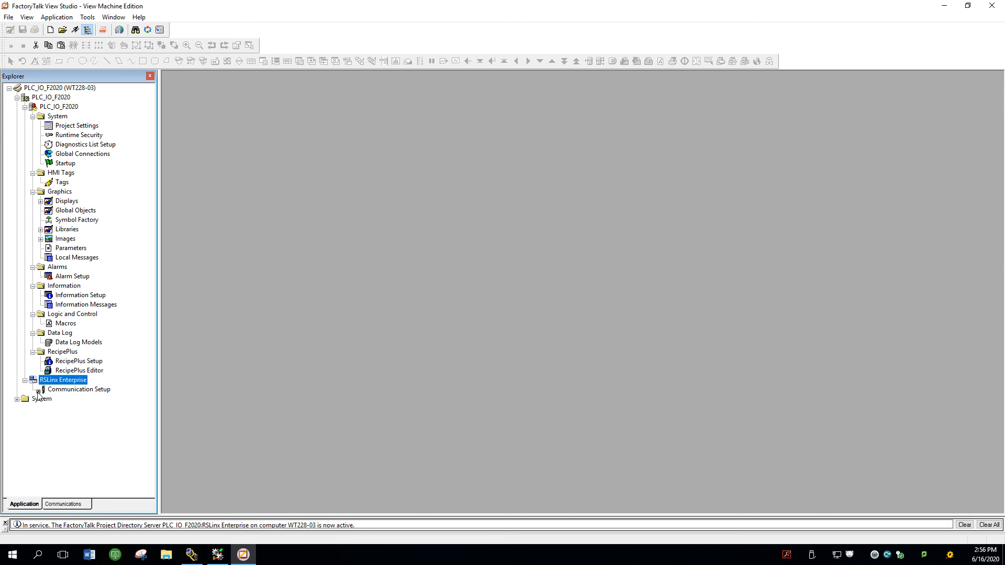
{"action": "double_click", "coordinate": [81, 390]}
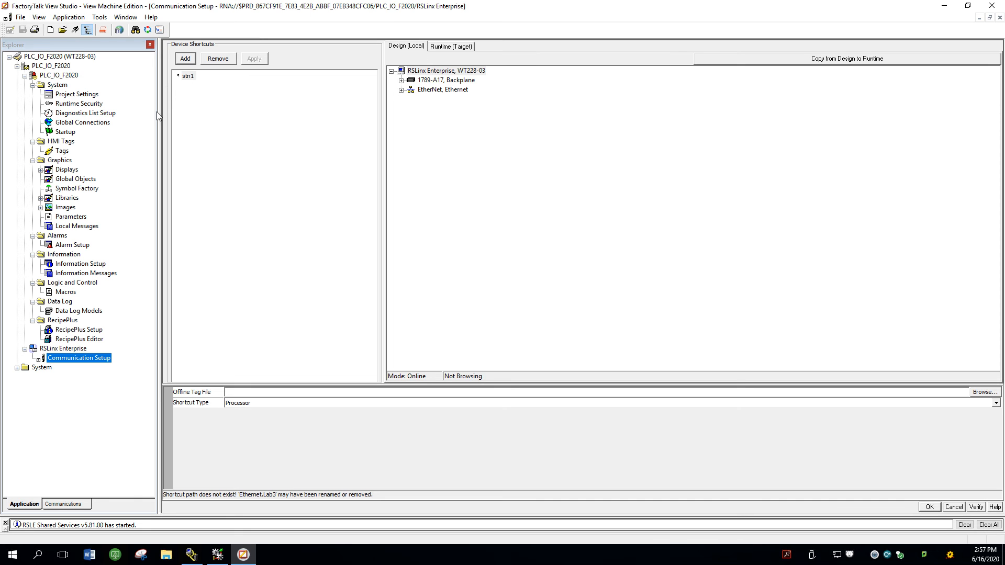
{"action": "left_click", "coordinate": [411, 100]}
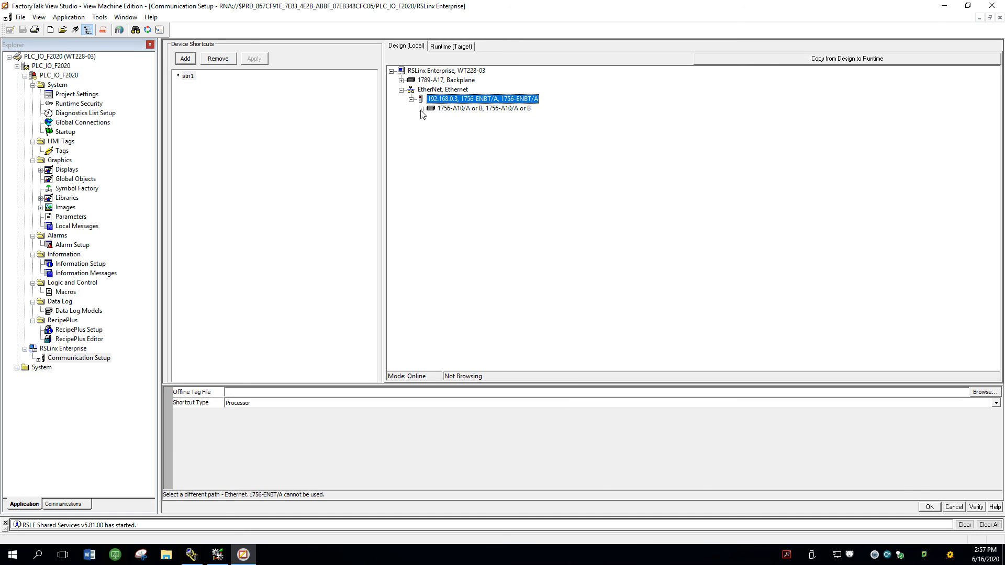
{"action": "left_click", "coordinate": [421, 109]}
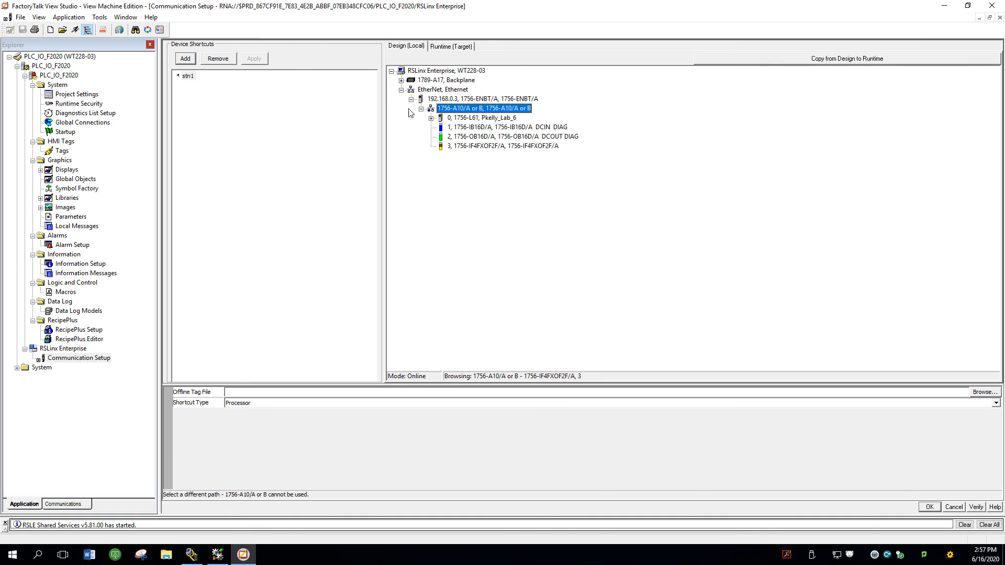
Step: Assign the 1756-L61 controller in slot 0 of the 192.168.0.3 chassis to the stn1 shortcut and accept the path change
{"action": "left_click", "coordinate": [482, 100]}
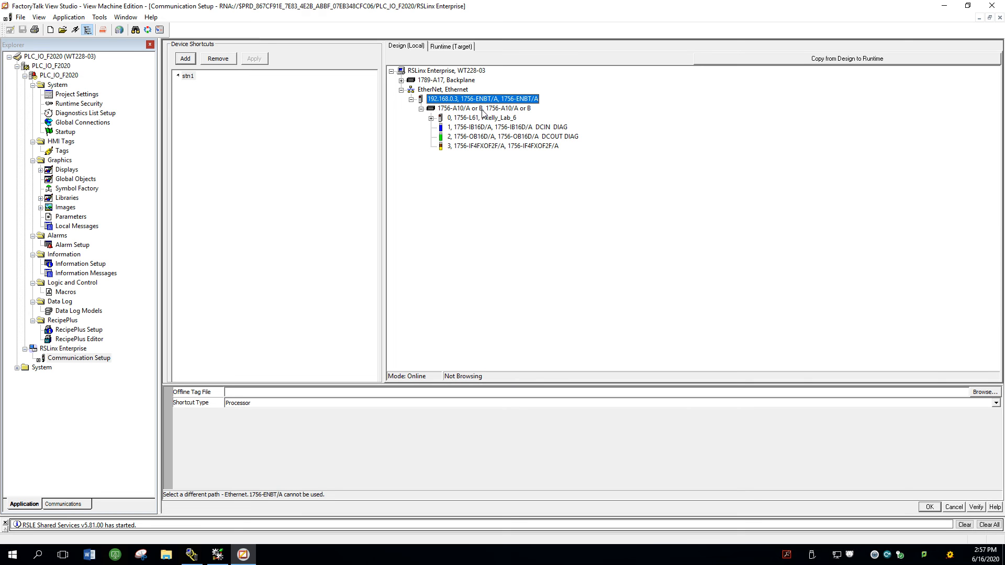
{"action": "left_click", "coordinate": [490, 119]}
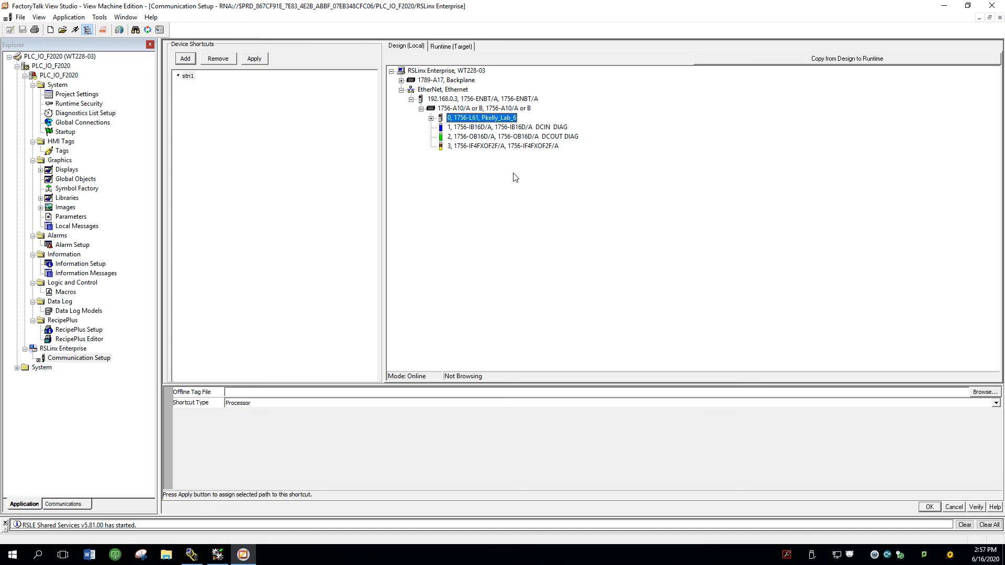
{"action": "left_click", "coordinate": [466, 99]}
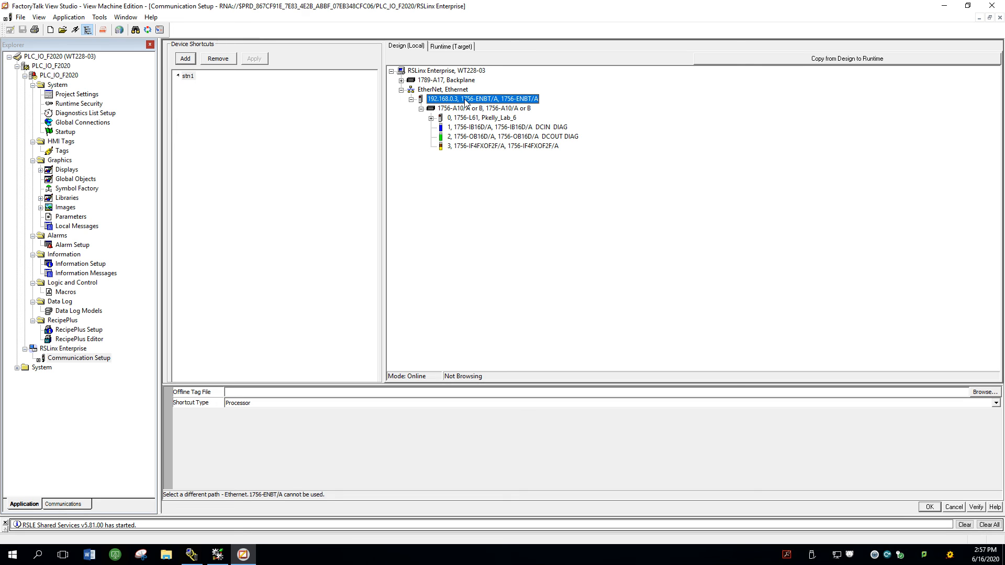
{"action": "left_click", "coordinate": [466, 109]}
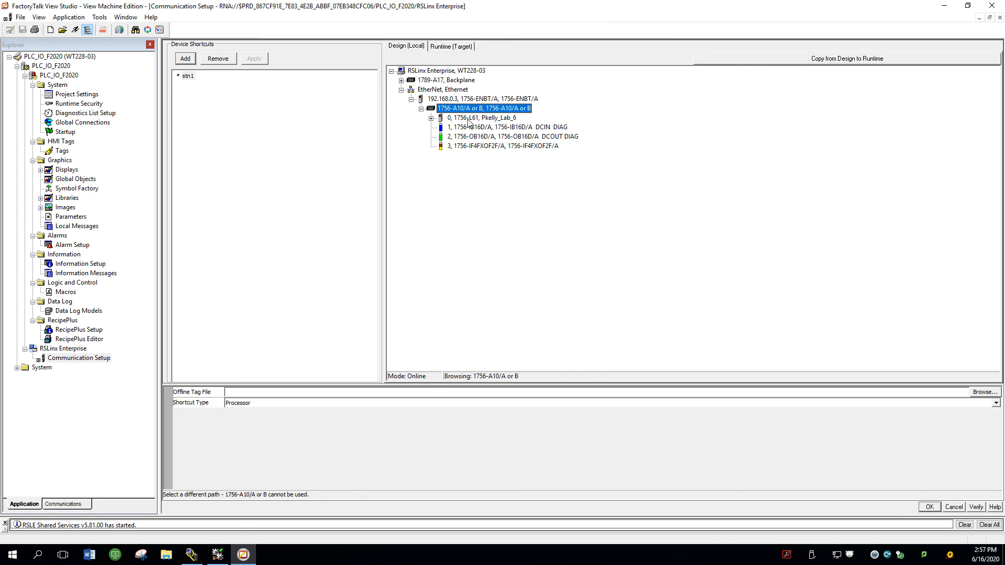
{"action": "left_click", "coordinate": [469, 118]}
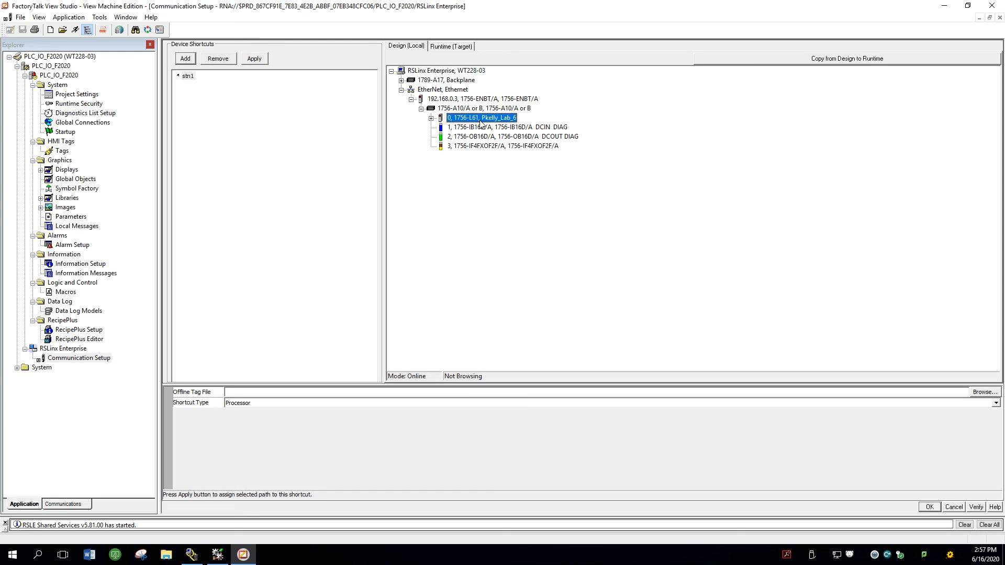
{"action": "left_click", "coordinate": [264, 61]}
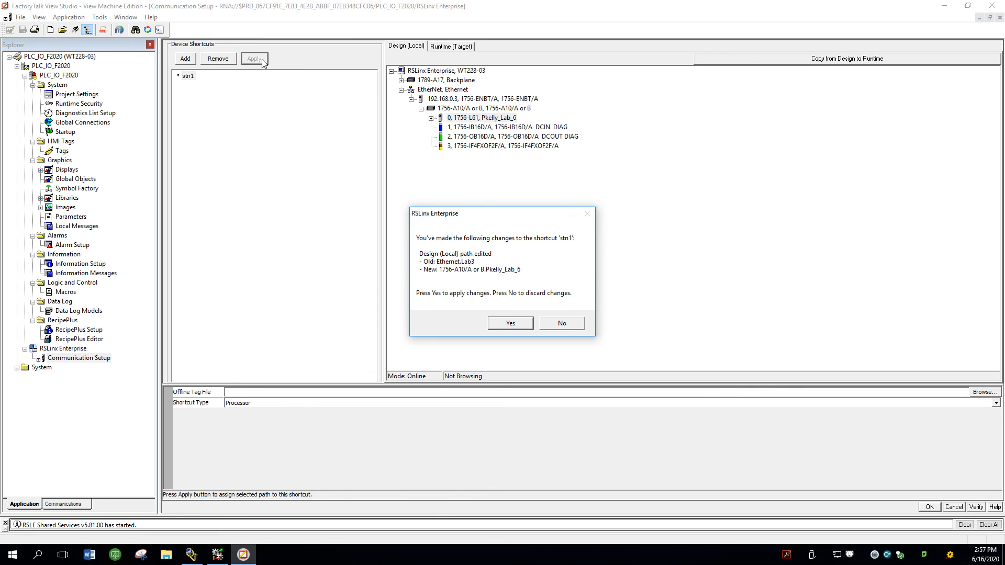
{"action": "left_click", "coordinate": [499, 324]}
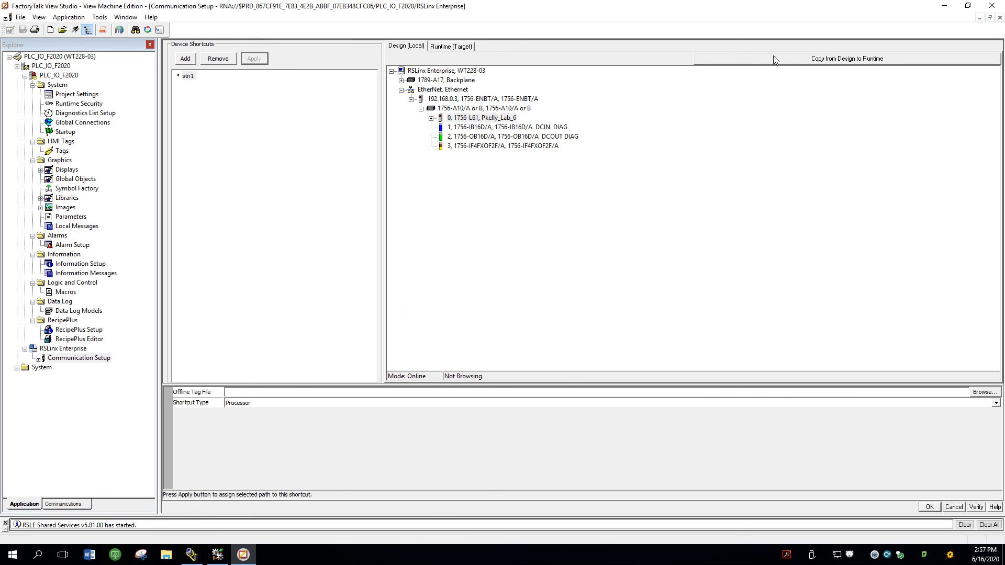
Step: Copy the Design (Local) communication configuration to Runtime (Target) and accept the Communication Setup
{"action": "left_click", "coordinate": [800, 63]}
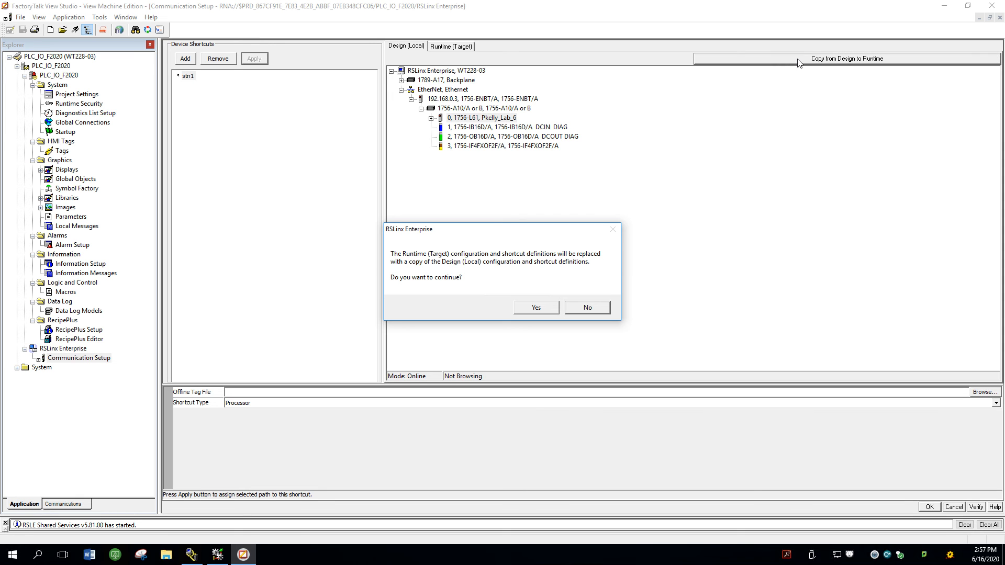
{"action": "left_click", "coordinate": [547, 309]}
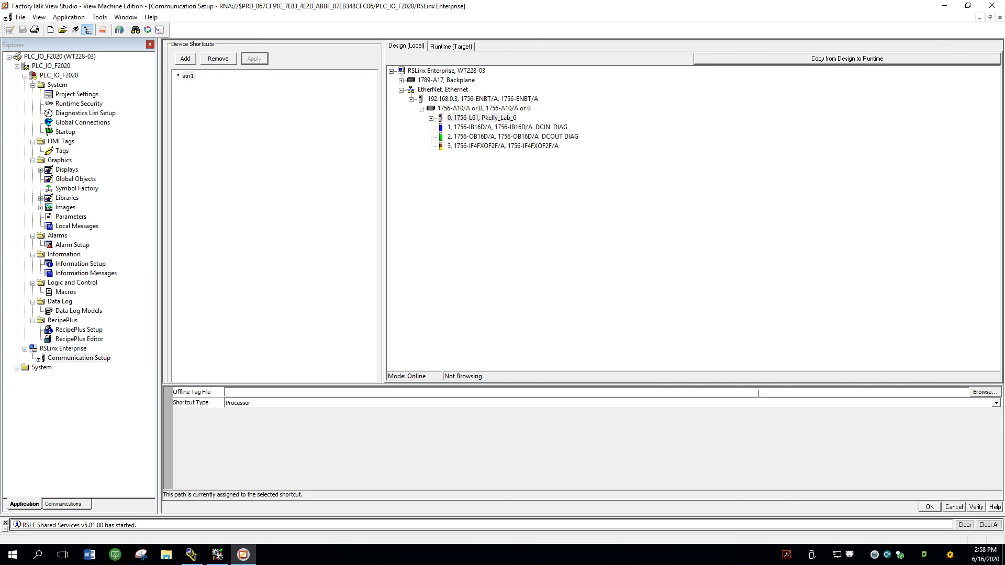
{"action": "left_click", "coordinate": [930, 508]}
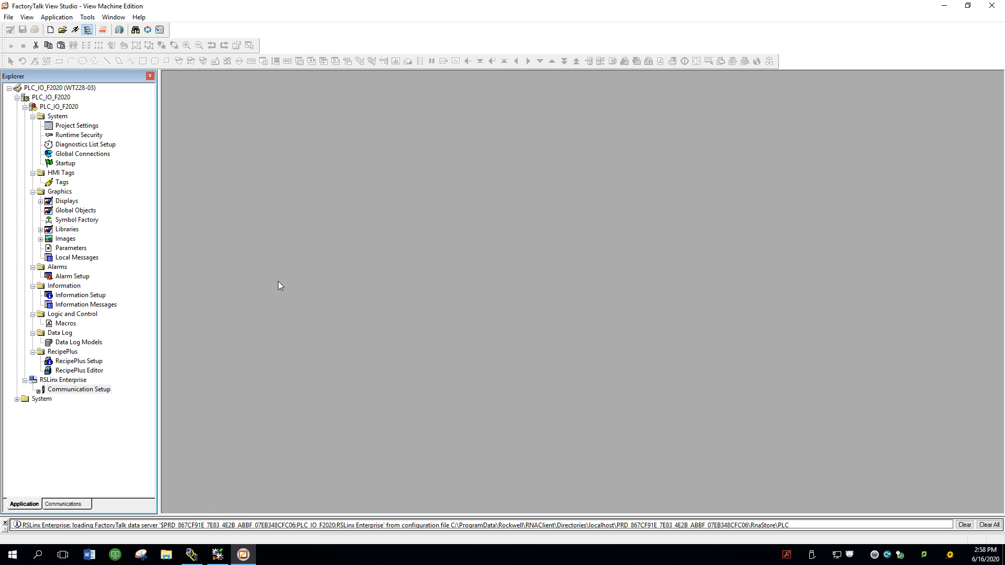
Step: Open the LabIOPanel display and start it in test mode
{"action": "left_click", "coordinate": [40, 203]}
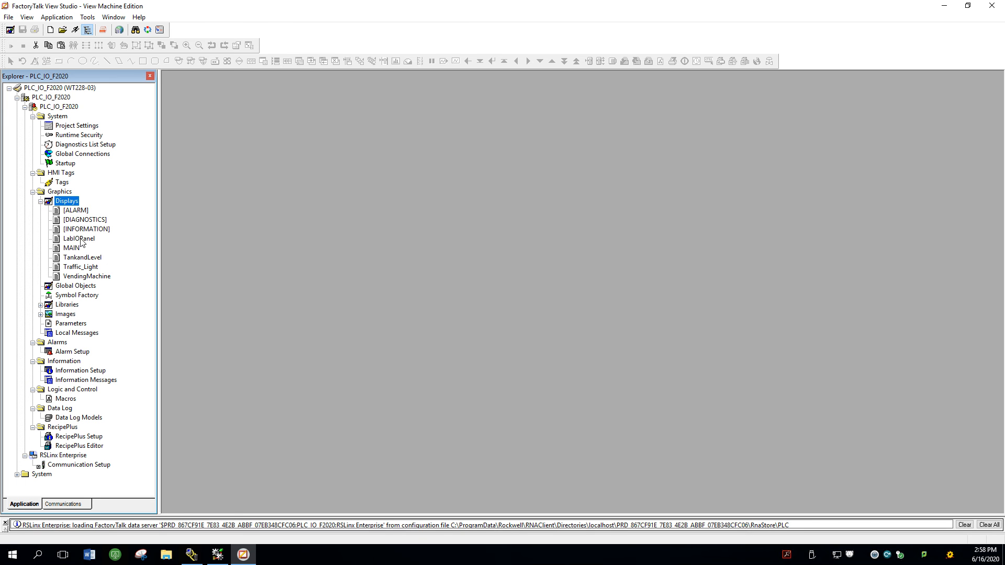
{"action": "double_click", "coordinate": [80, 239]}
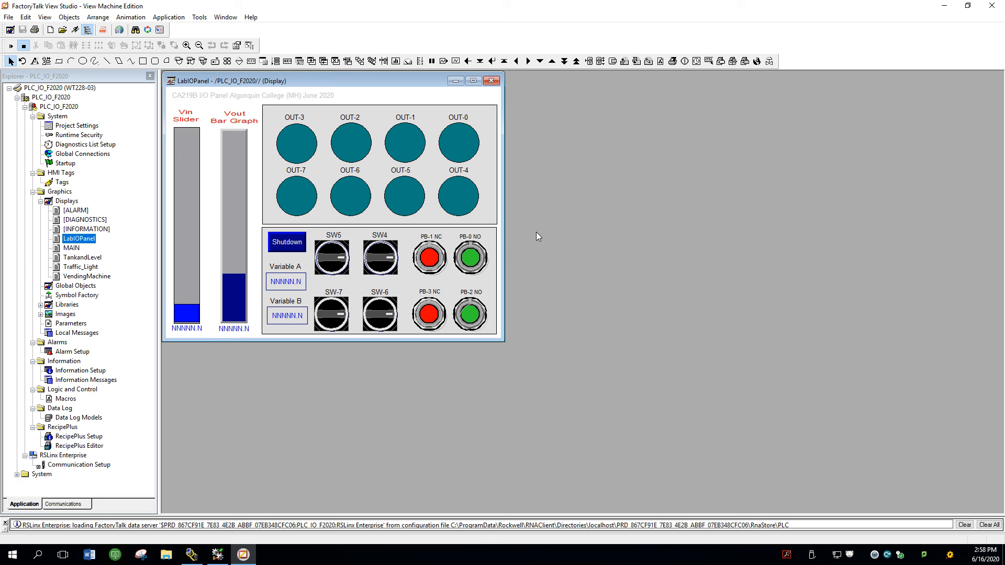
{"action": "left_click", "coordinate": [11, 48]}
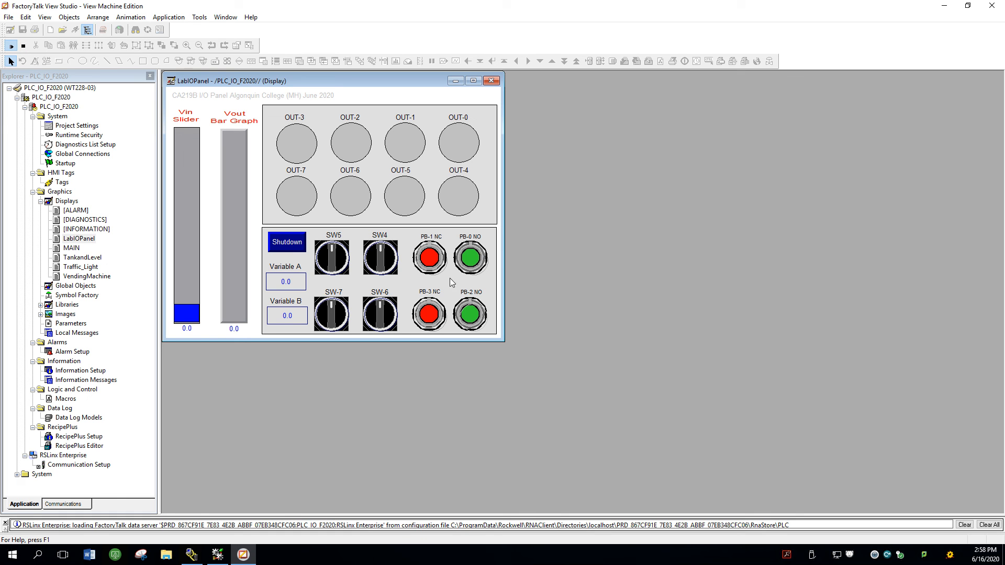
Step: Test push buttons PB-0 through PB-3 on the running LabIOPanel display, operating PB-0 and PB-1 a second time
{"action": "left_click", "coordinate": [474, 259]}
{"action": "left_click", "coordinate": [429, 262]}
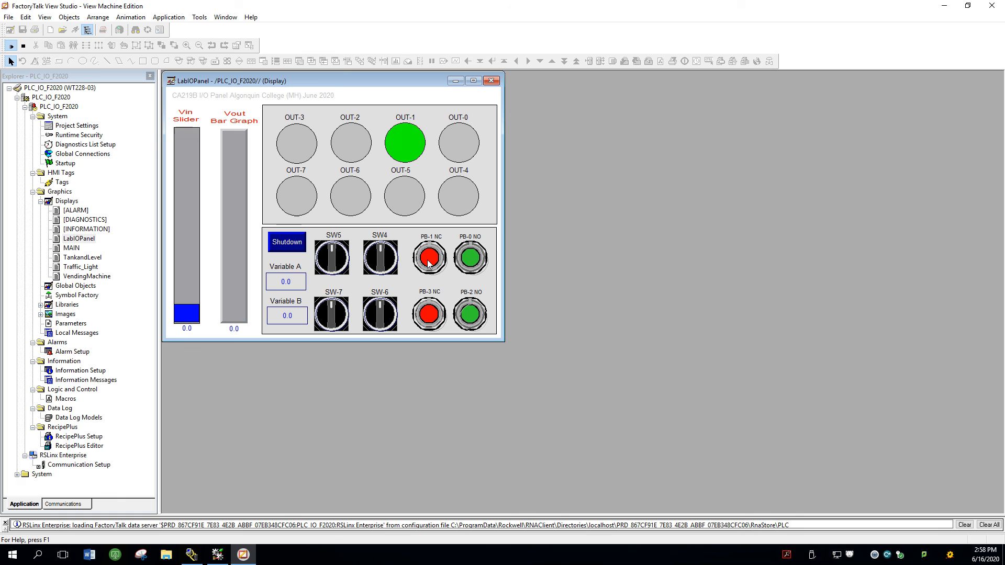
{"action": "left_click", "coordinate": [426, 316]}
{"action": "left_click", "coordinate": [471, 316]}
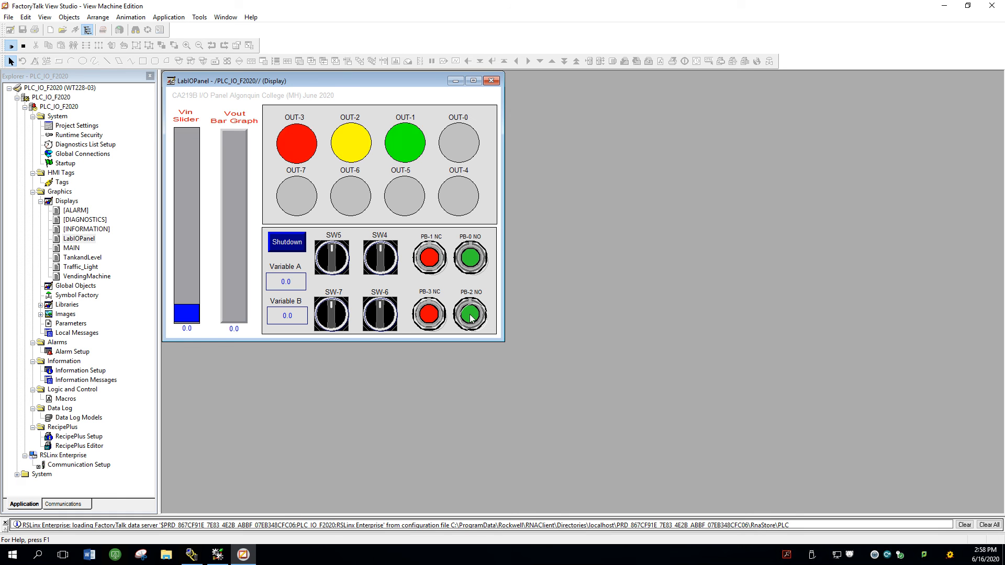
{"action": "left_click", "coordinate": [479, 260]}
{"action": "left_click", "coordinate": [427, 266]}
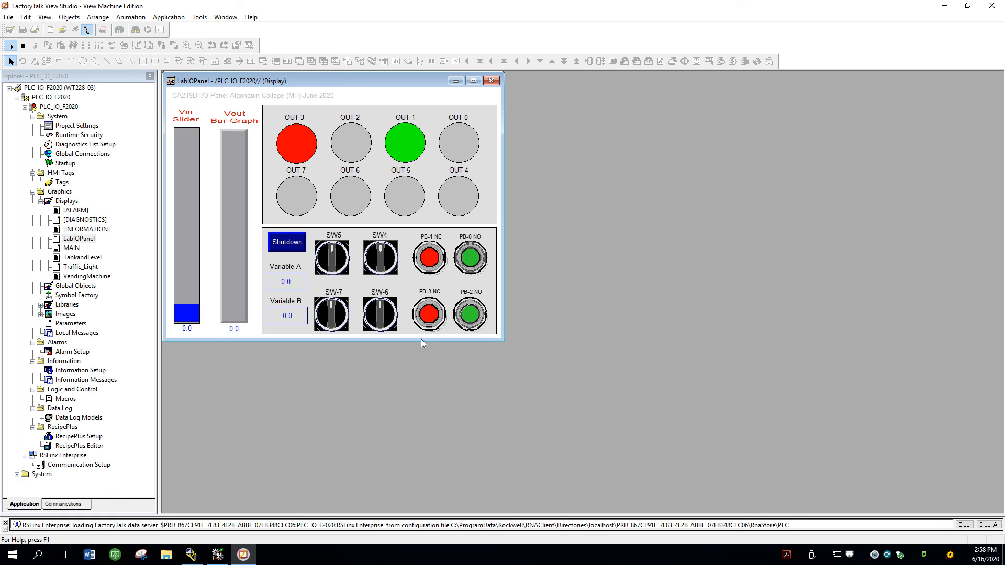
Step: Test selector switches SW4, SW-6, SW-7 and SW5 on the running LabIOPanel display by turning each one on and off
{"action": "left_click", "coordinate": [382, 255]}
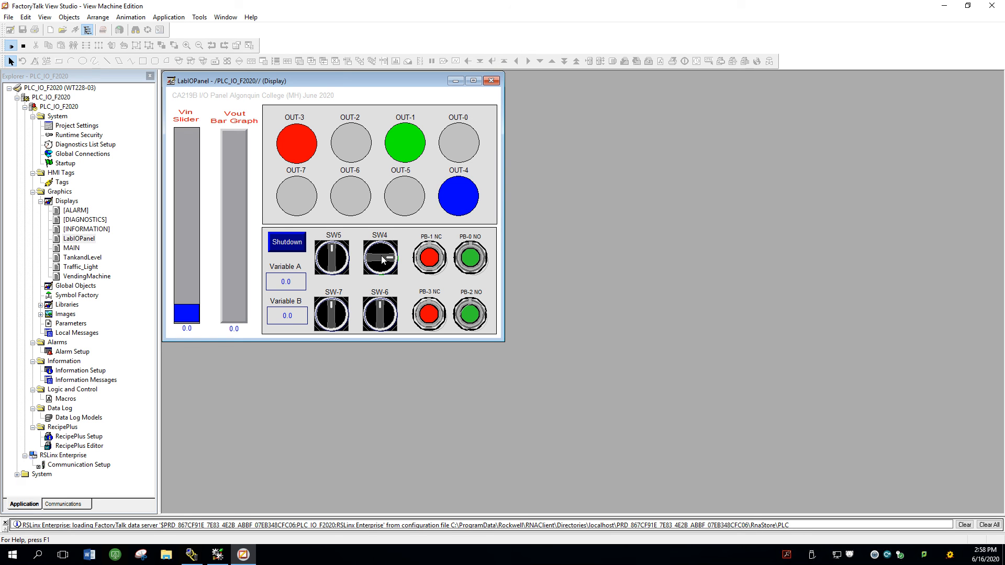
{"action": "left_click", "coordinate": [381, 256]}
{"action": "left_click", "coordinate": [378, 309]}
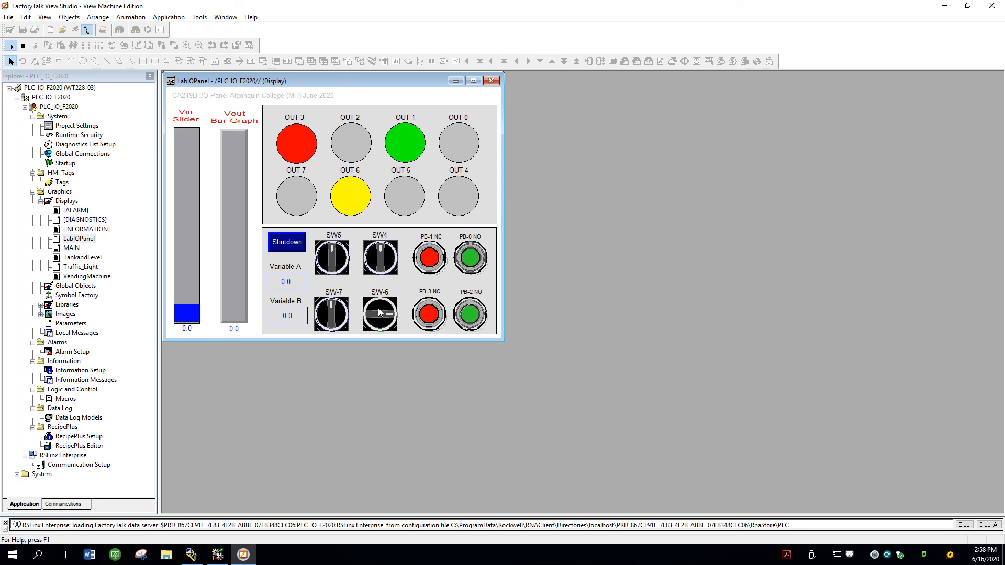
{"action": "left_click", "coordinate": [378, 310]}
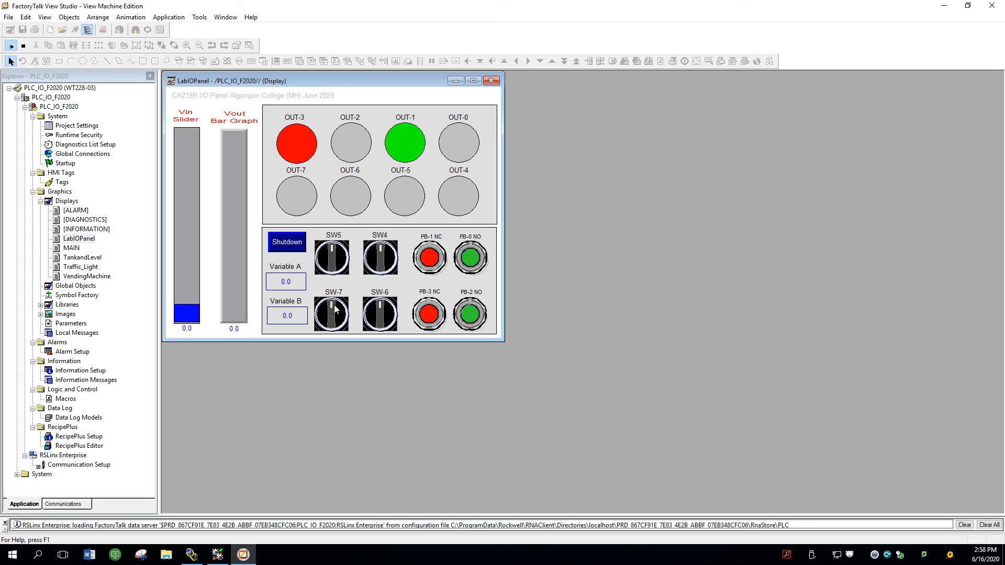
{"action": "left_click", "coordinate": [334, 306]}
{"action": "left_click", "coordinate": [336, 310]}
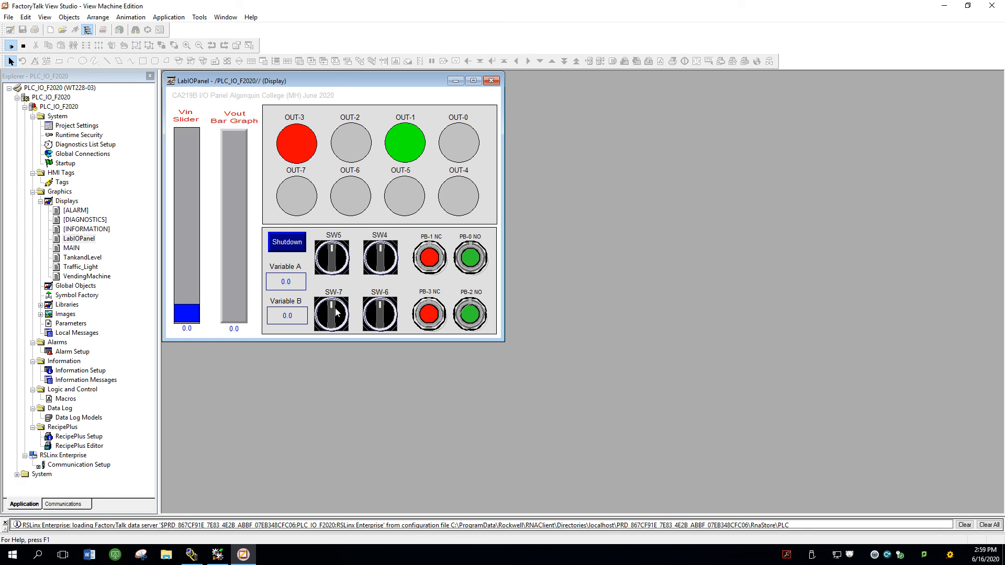
{"action": "left_click", "coordinate": [337, 259]}
{"action": "left_click", "coordinate": [336, 258]}
Step: Retest push buttons PB-0, PB-2, PB-1 and PB-3 on the running LabIOPanel display
{"action": "left_click", "coordinate": [469, 258]}
{"action": "left_click", "coordinate": [473, 313]}
{"action": "left_click", "coordinate": [437, 272]}
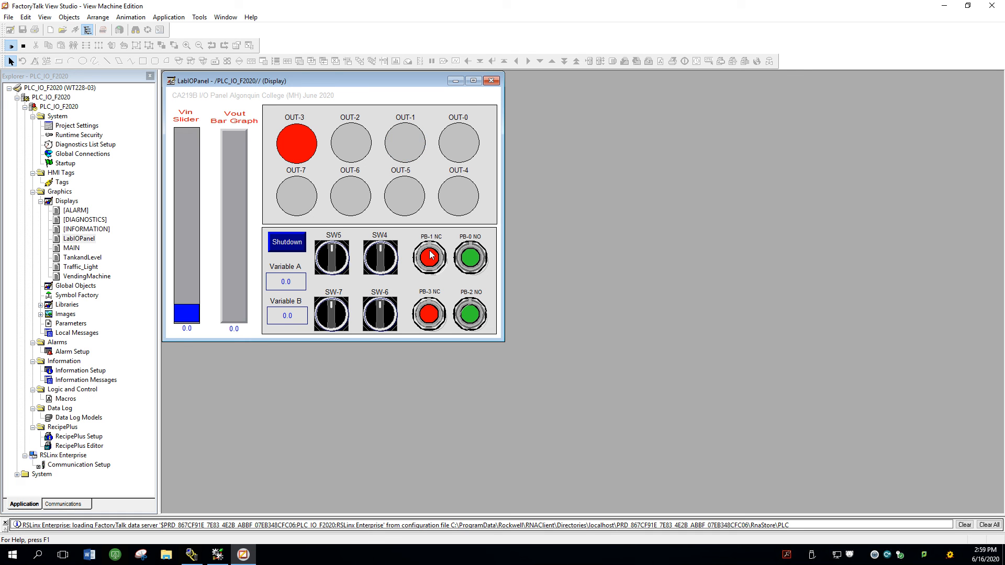
{"action": "left_click", "coordinate": [435, 321]}
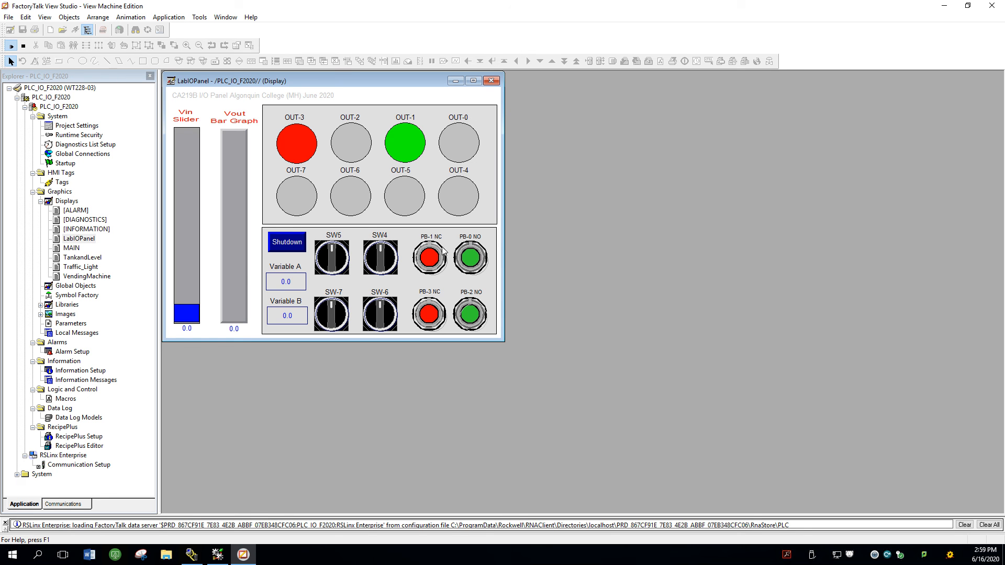
Step: Test the Vin slider at about 9464, 0 and about 7083, and stop the LabIOPanel display's test mode
{"action": "left_click_drag", "start_coordinate": [189, 311], "coordinate": [193, 146]}
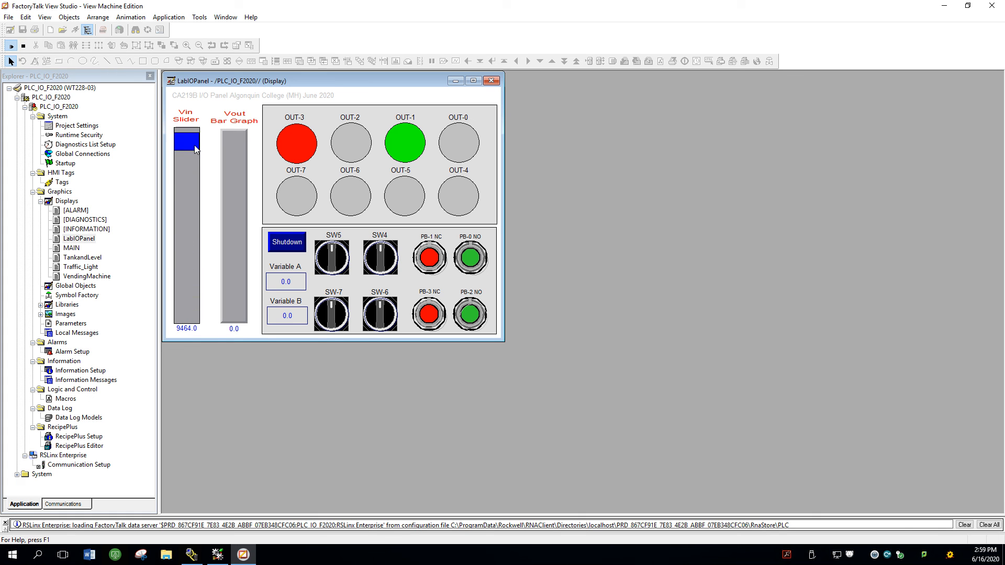
{"action": "left_click_drag", "start_coordinate": [196, 225], "coordinate": [180, 309]}
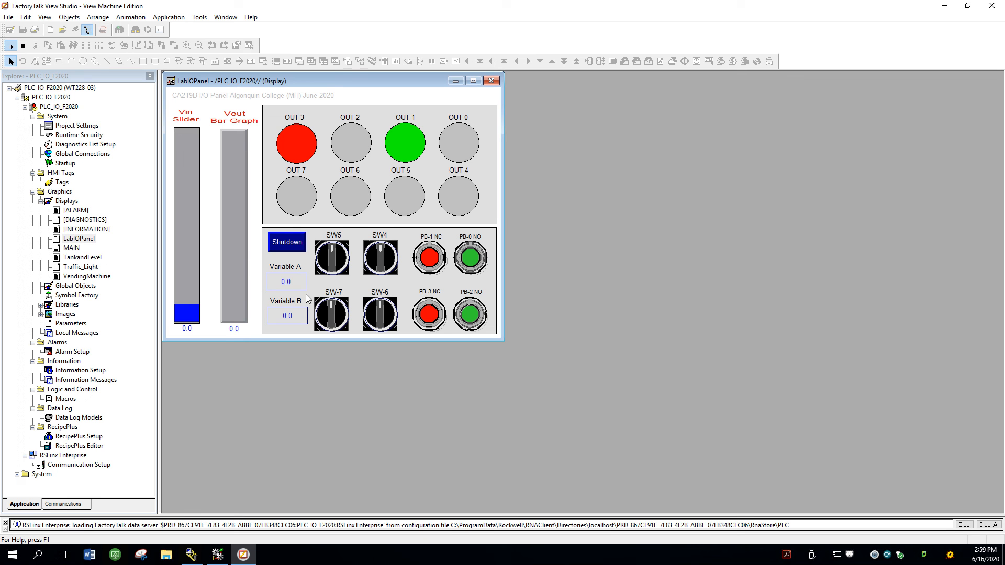
{"action": "left_click_drag", "start_coordinate": [189, 323], "coordinate": [187, 189]}
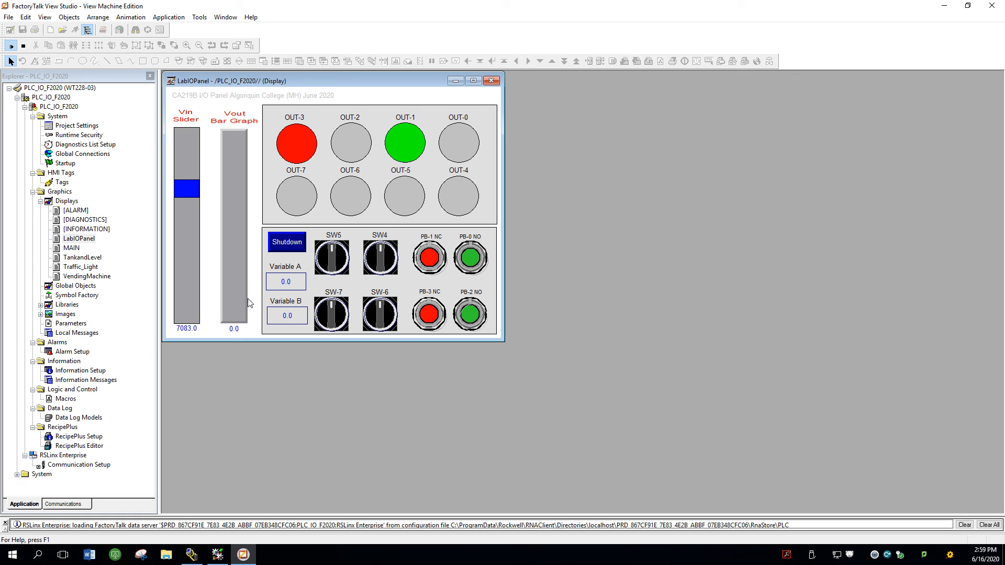
{"action": "left_click", "coordinate": [24, 46]}
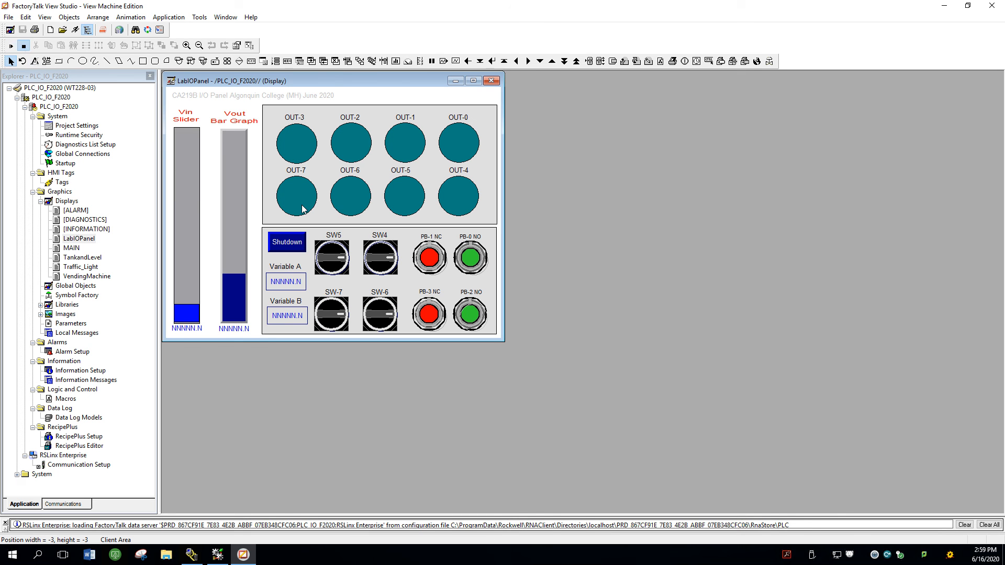
{"action": "mouse_move", "coordinate": [565, 3]}
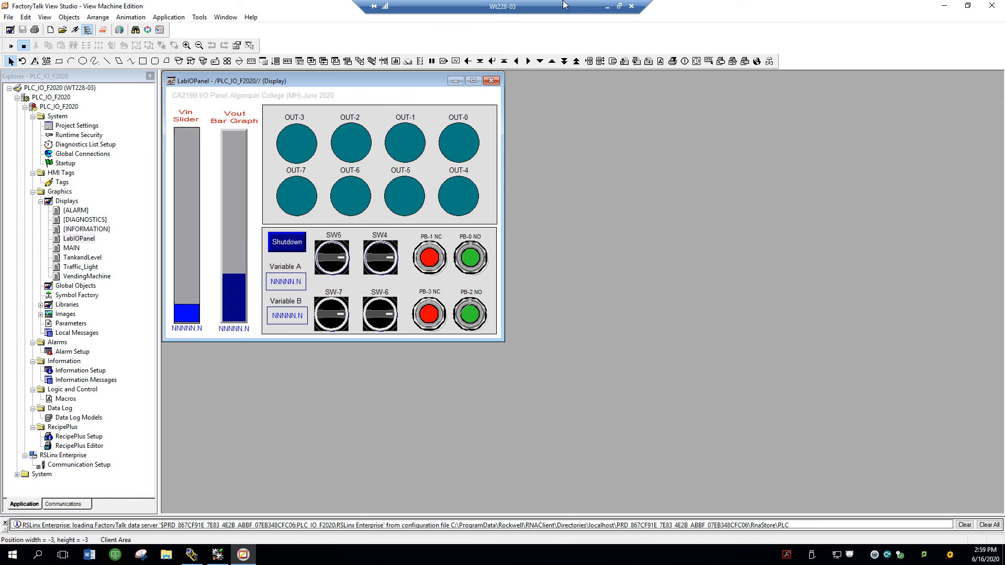
{"action": "left_click", "coordinate": [606, 7]}
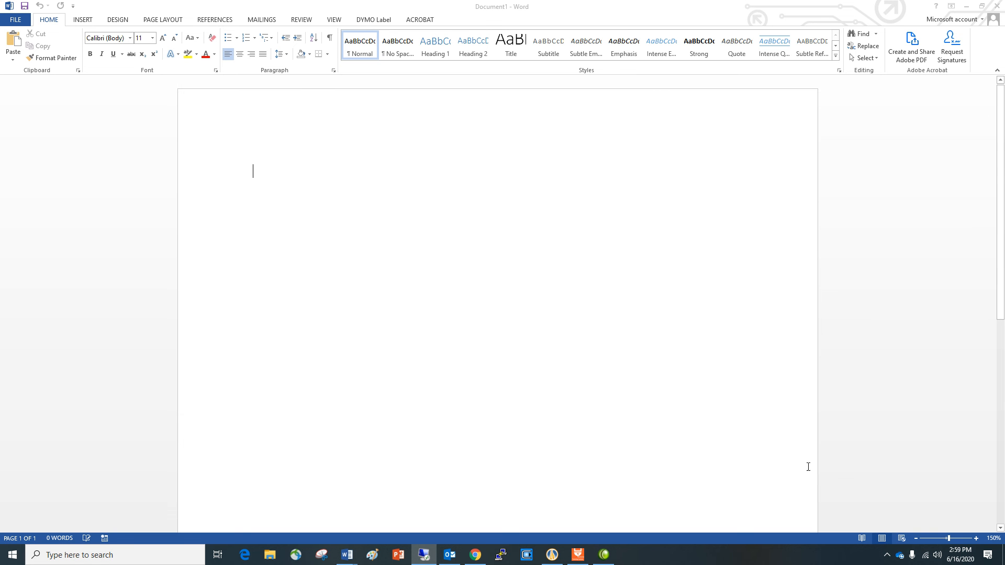
{"action": "left_click", "coordinate": [888, 555]}
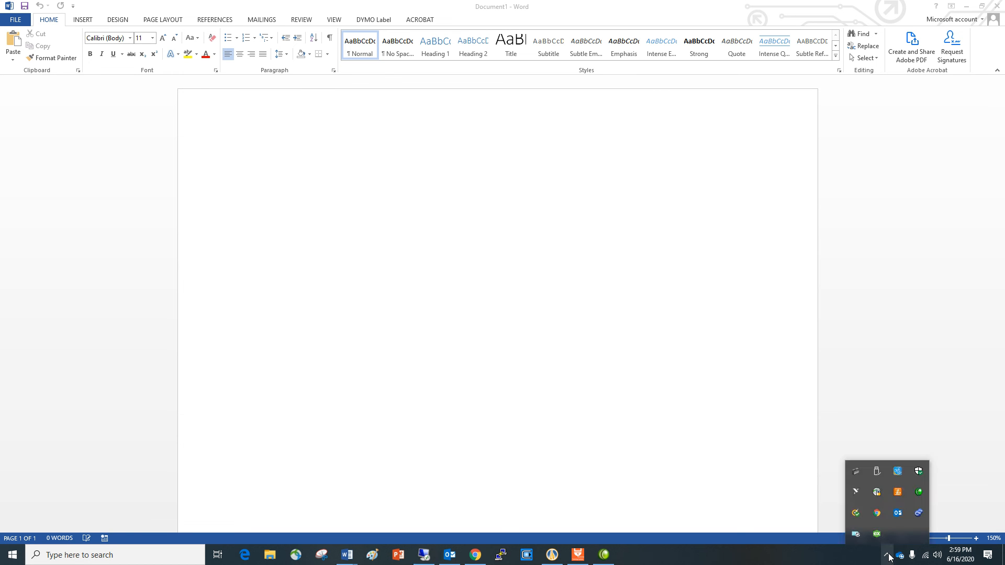
{"action": "right_click", "coordinate": [920, 492]}
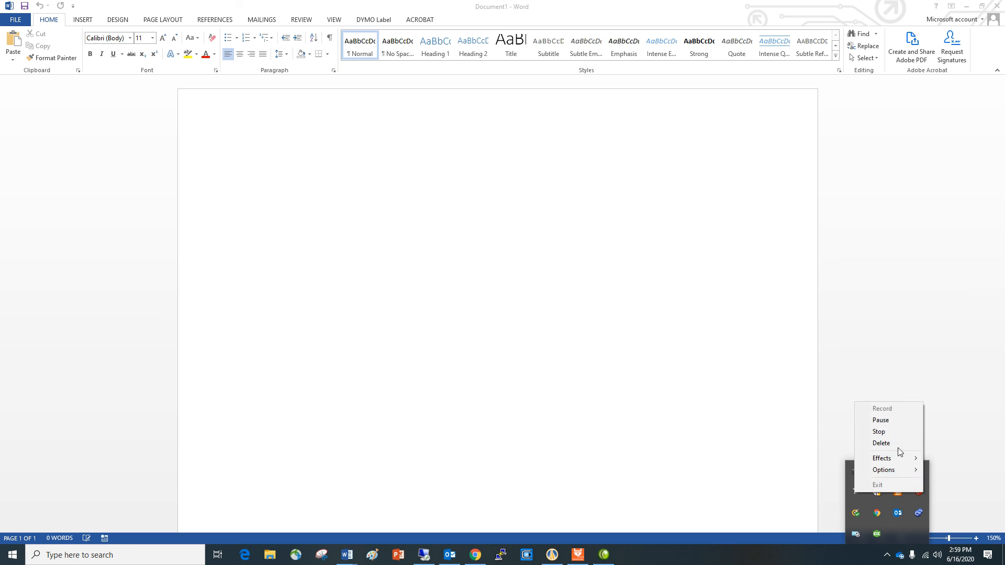